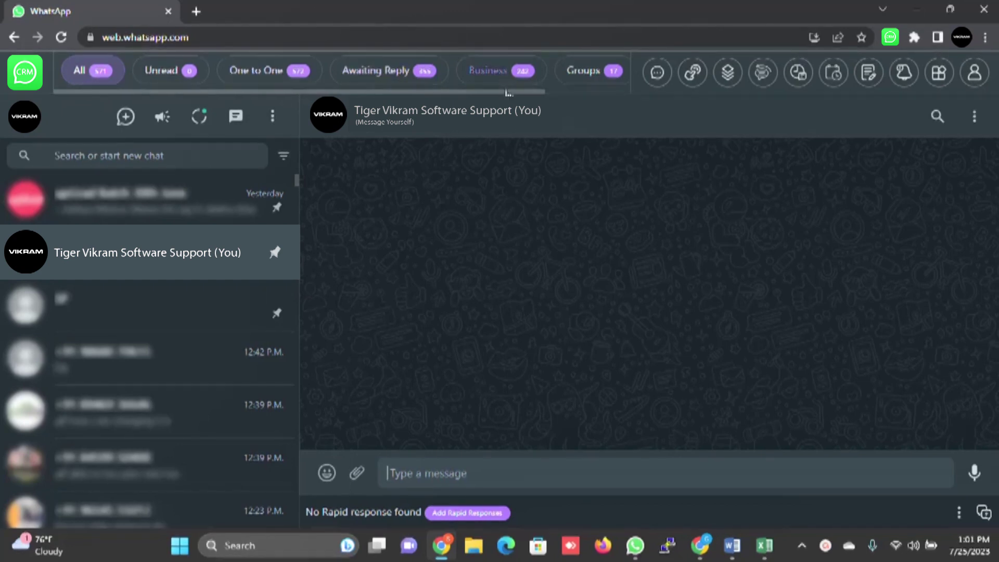
Step: Filter the chat list to Unread, then One to One, then Awaiting Reply chats
scroll(514, 79, "right", 2)
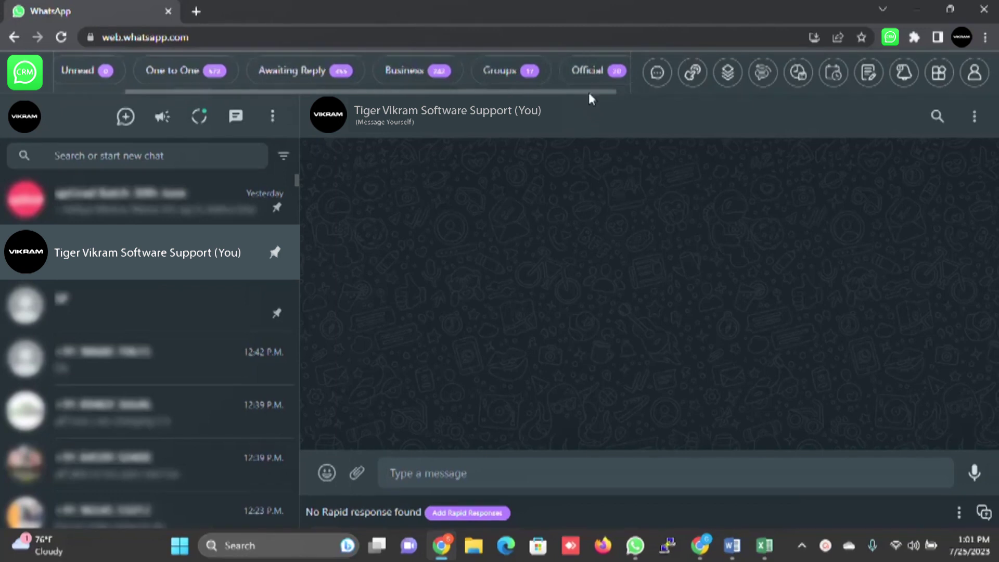
scroll(589, 93, "right", 1)
scroll(607, 92, "left", 3)
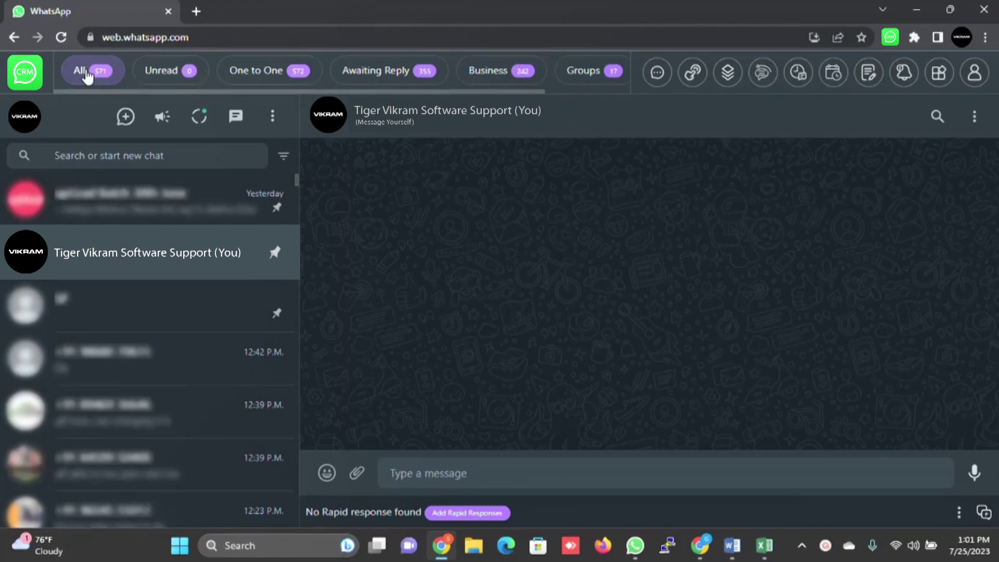
scroll(112, 242, "down", 10)
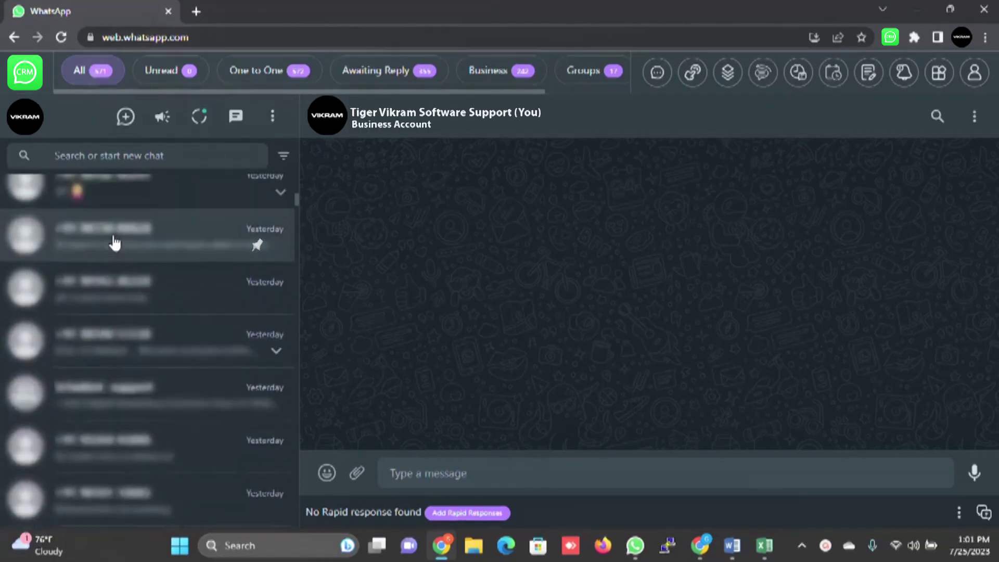
scroll(112, 242, "up", 10)
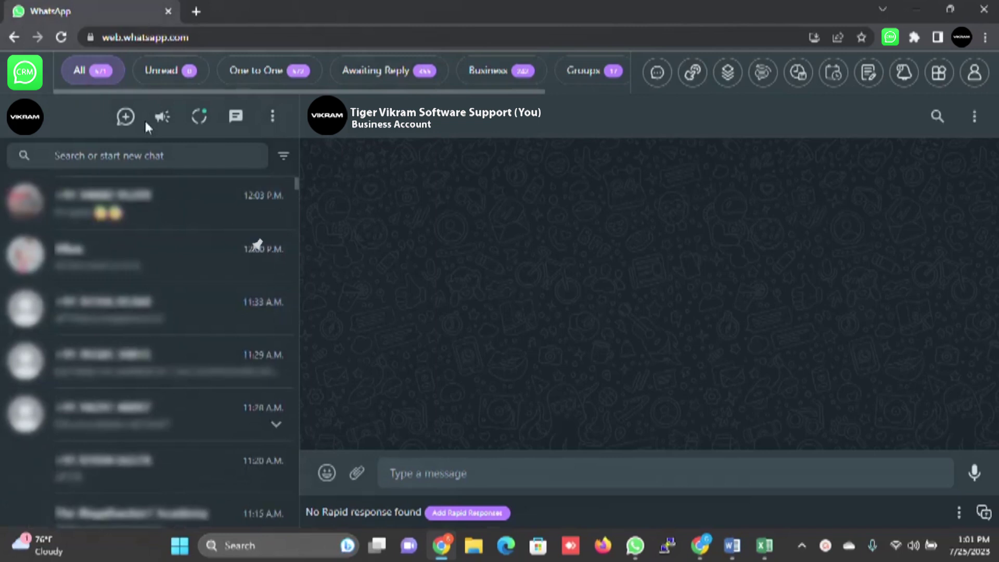
left_click(167, 73)
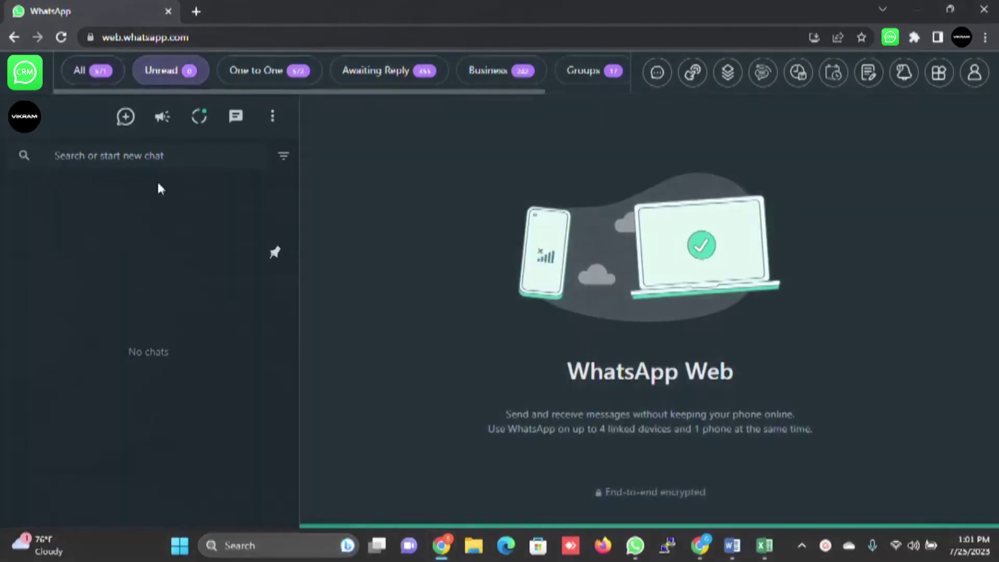
left_click(256, 74)
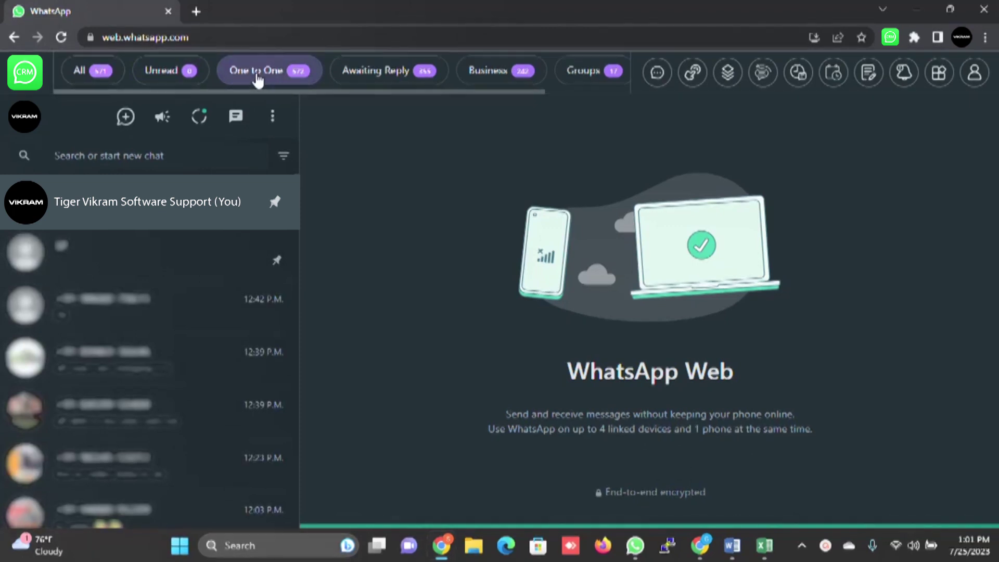
left_click(375, 81)
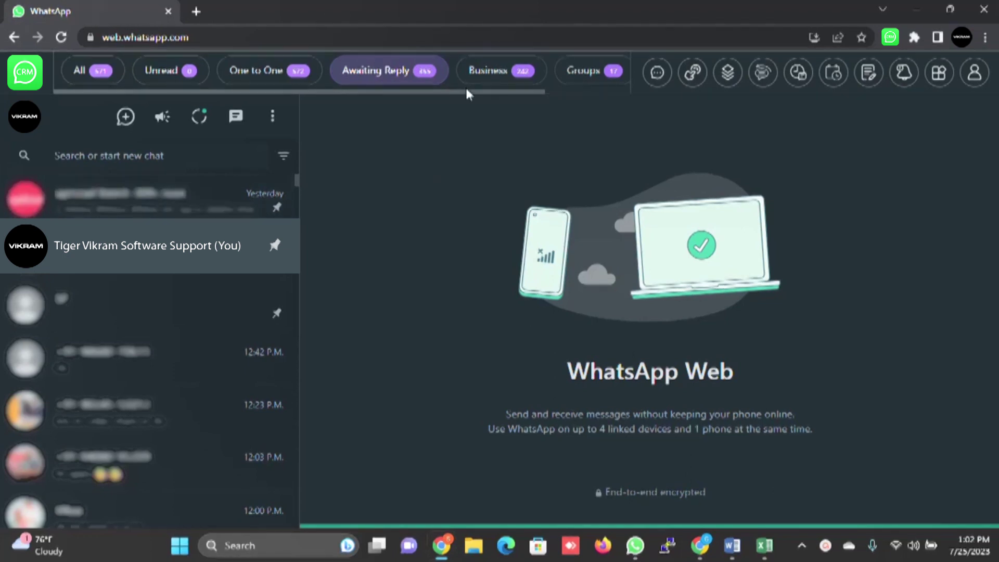
Step: Switch through the Business and Groups filters and finish on Official (20 chats)
left_click(488, 73)
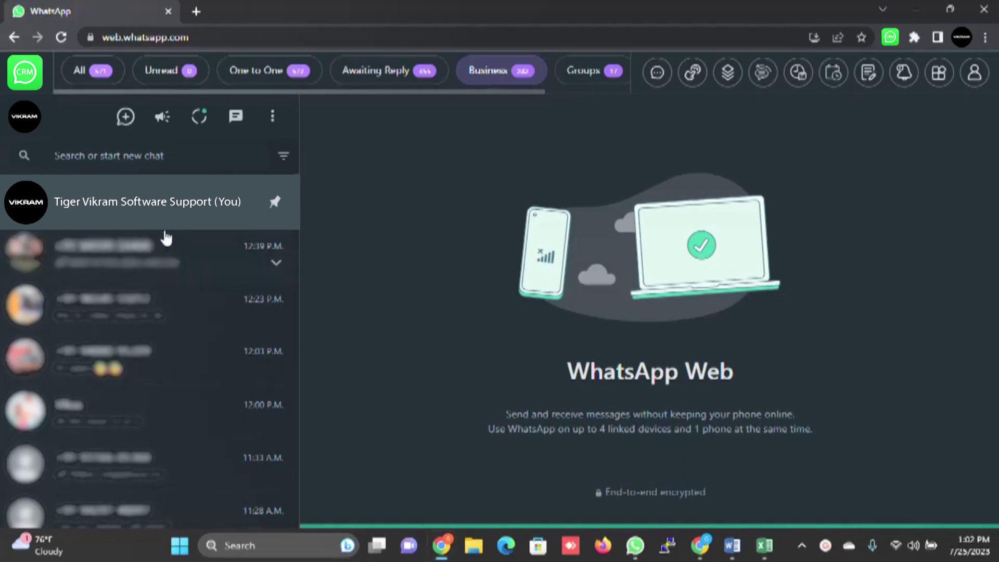
left_click_drag(519, 89, 589, 92)
left_click(520, 77)
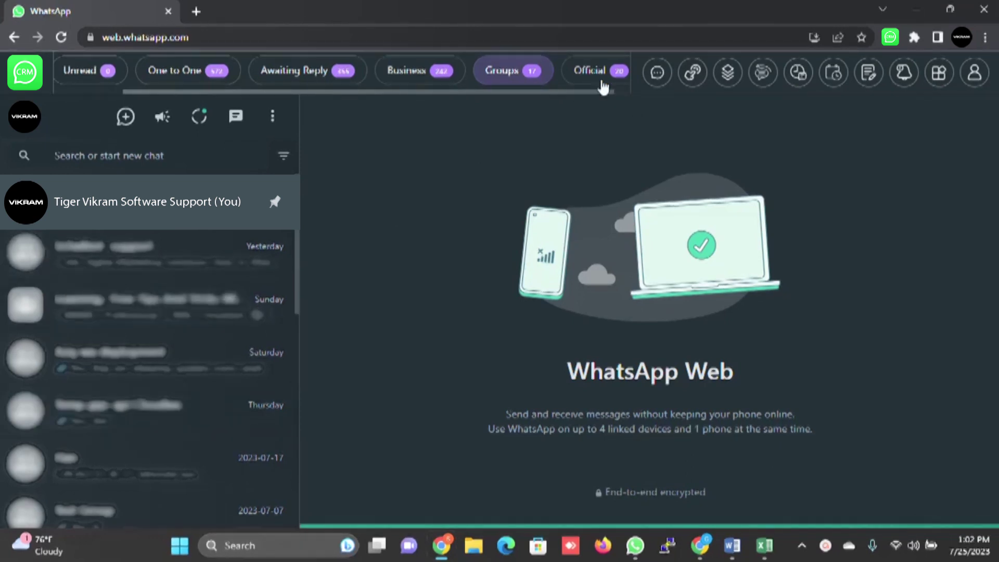
scroll(597, 73, "left", 1)
left_click_drag(564, 91, 614, 89)
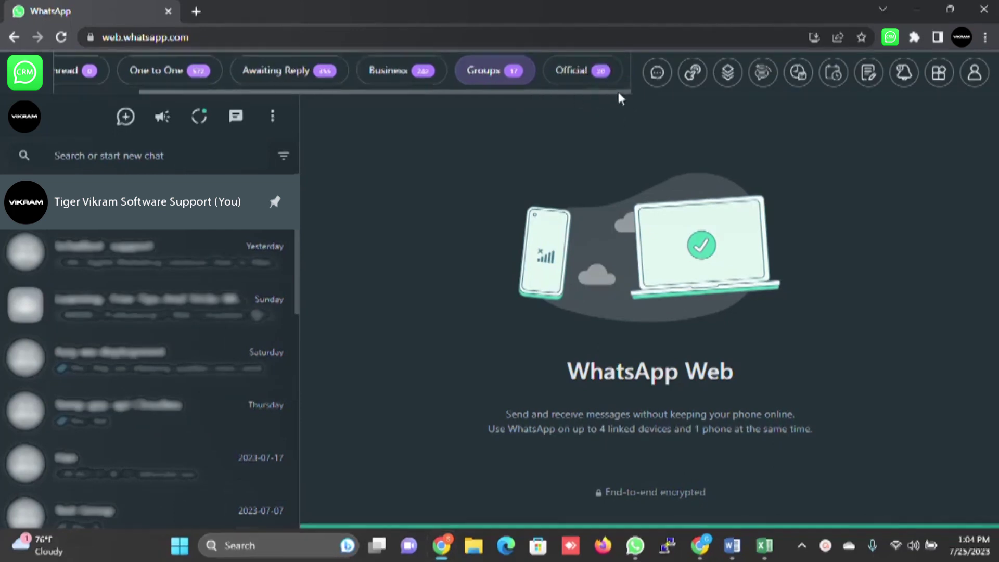
left_click(575, 72)
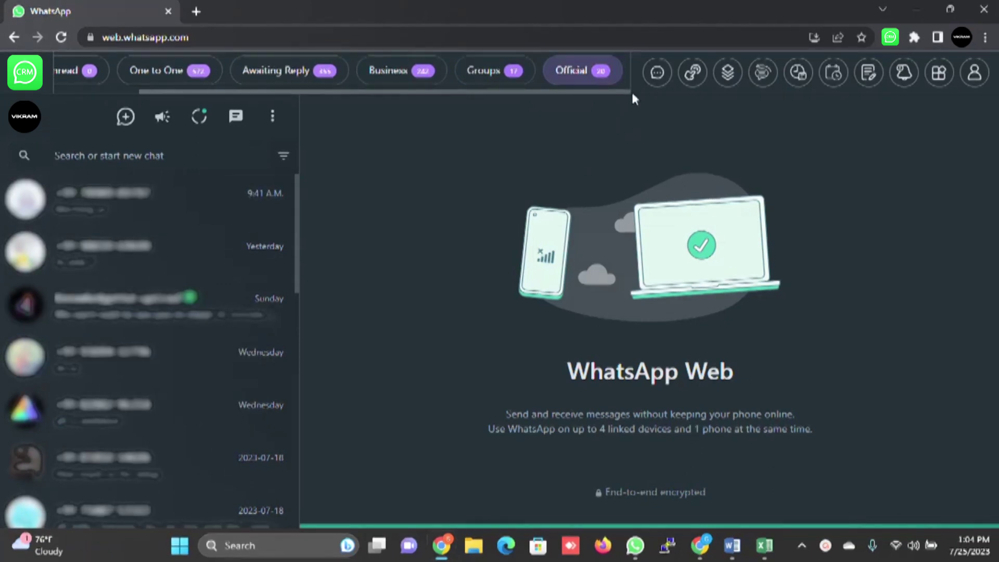
left_click(125, 116)
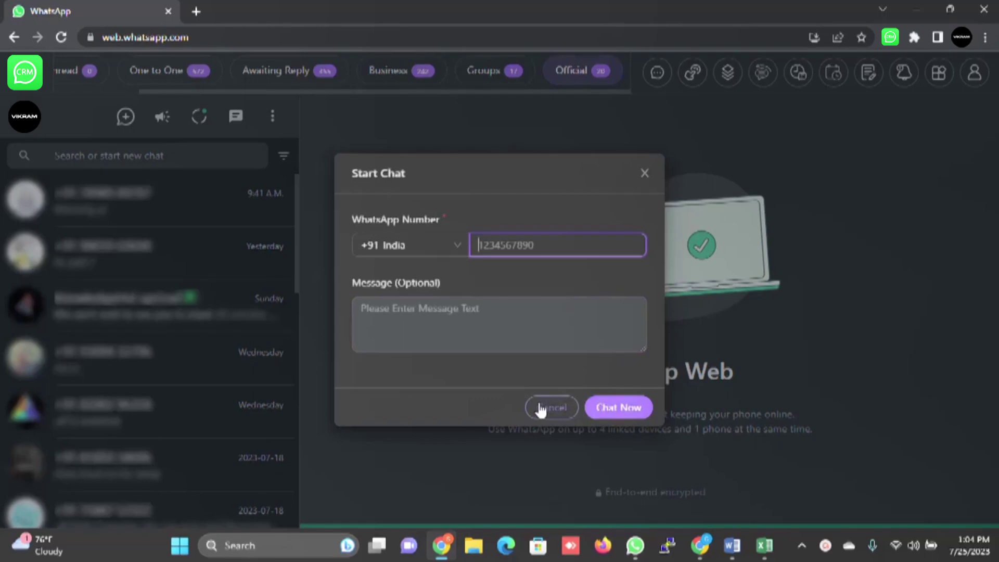
left_click(551, 408)
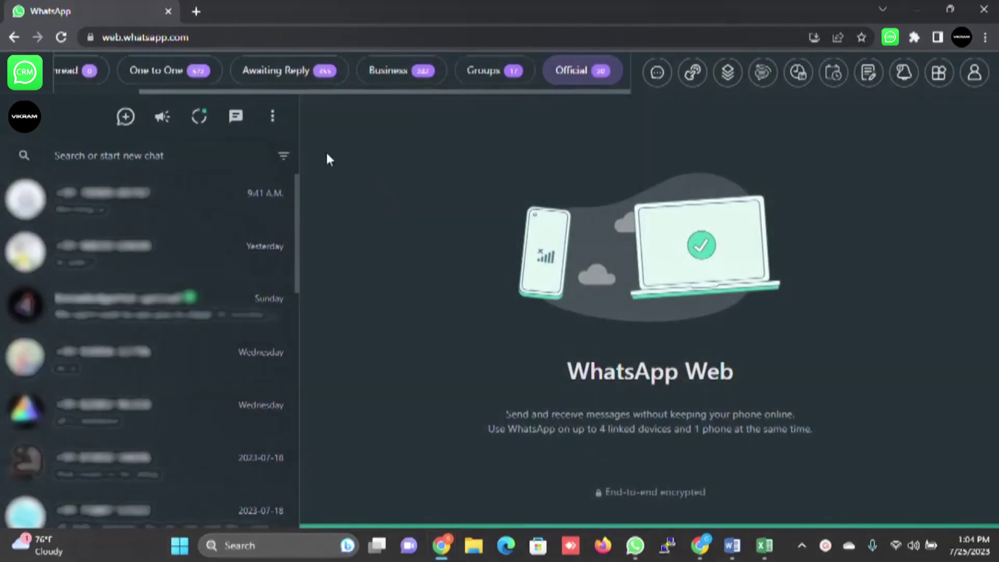
Step: Start a broadcast targeting recipients by Tabs, browsing the tab picker without saving
left_click(658, 73)
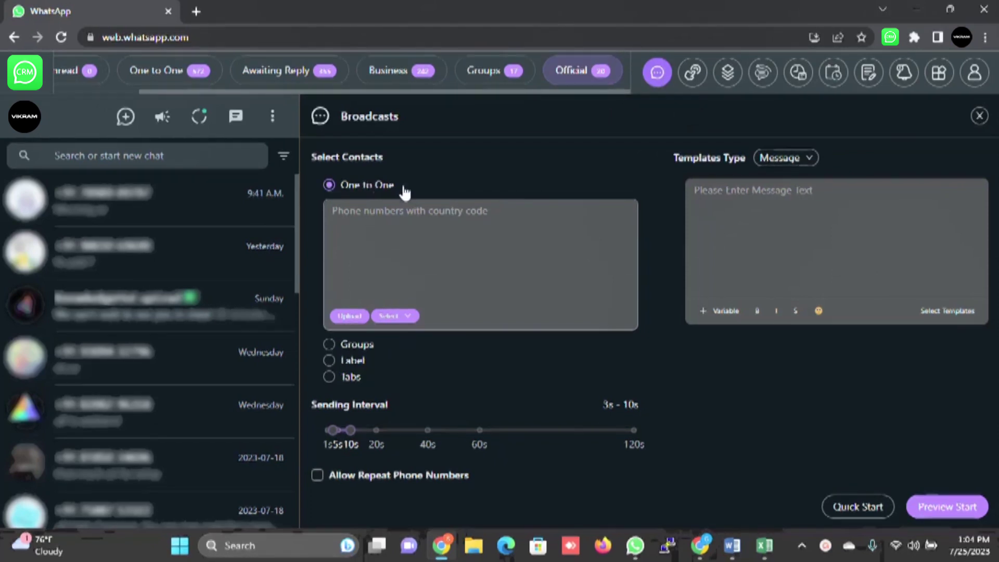
left_click(352, 361)
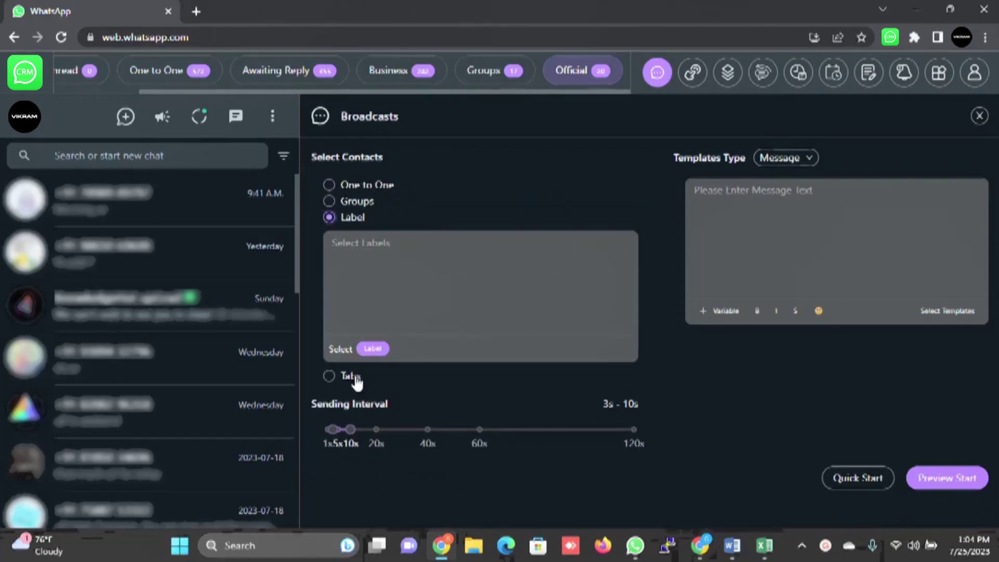
left_click(356, 378)
left_click(369, 365)
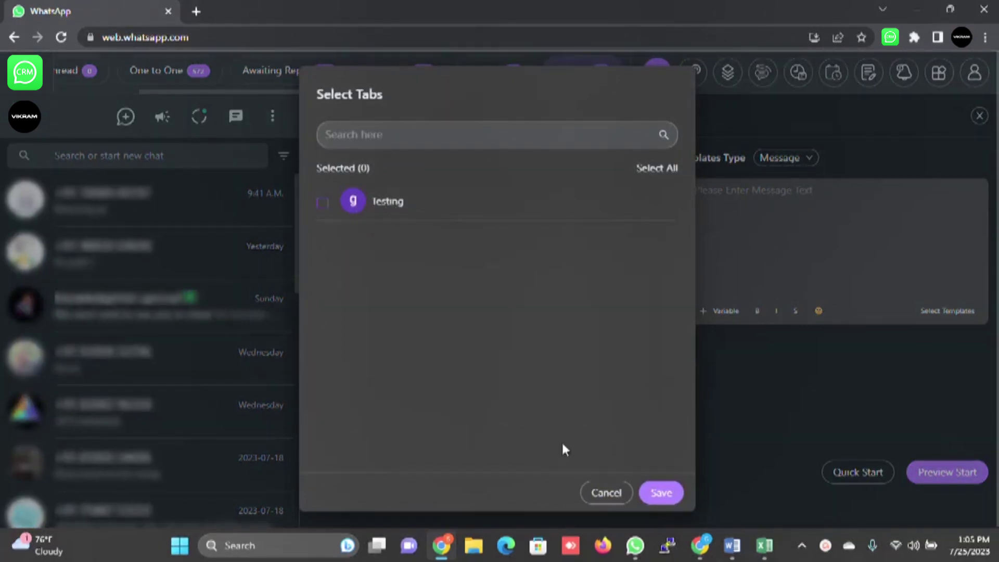
left_click(325, 211)
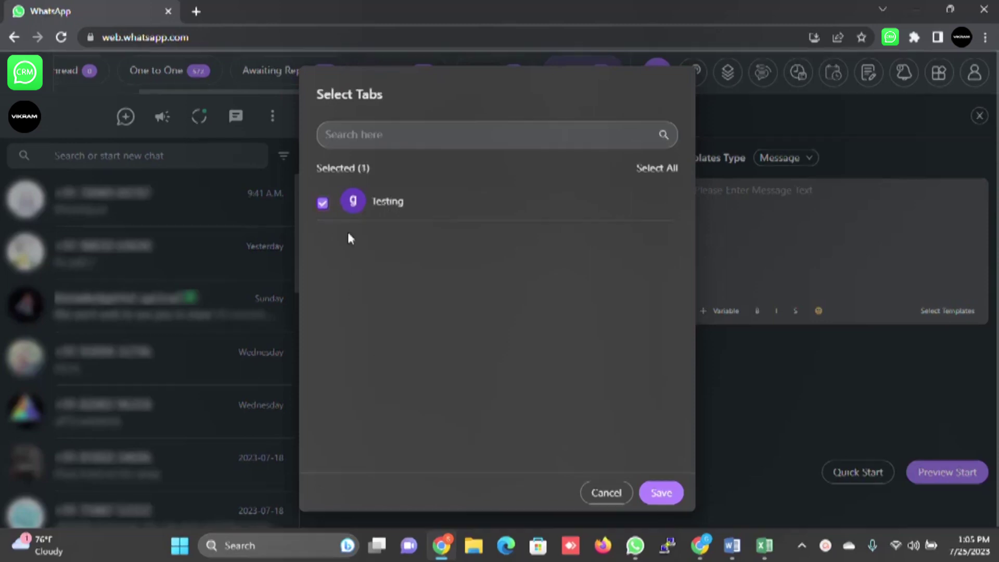
left_click(606, 492)
Step: Set the broadcast template type to Message + Product, leaving no product chosen
left_click(738, 262)
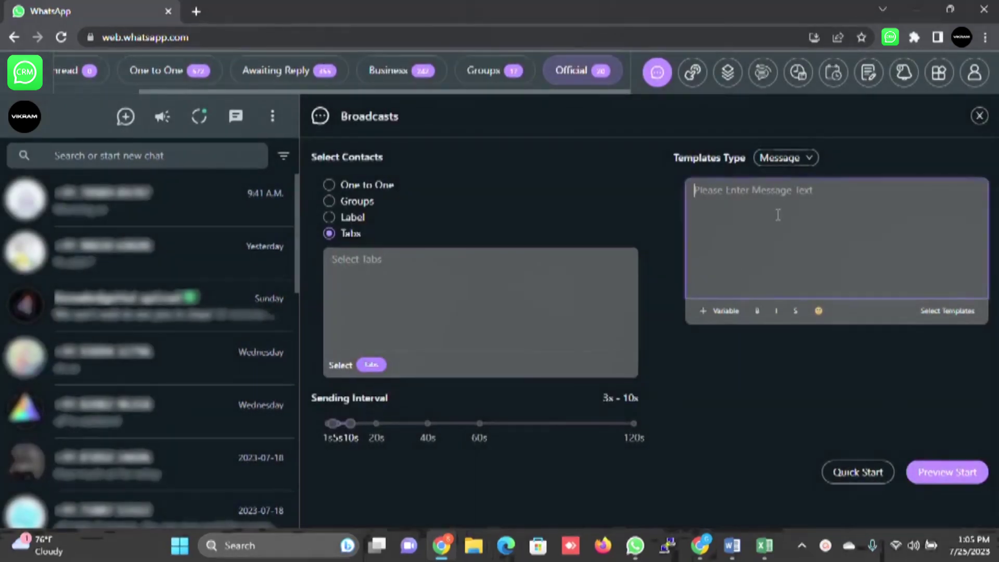
left_click(803, 161)
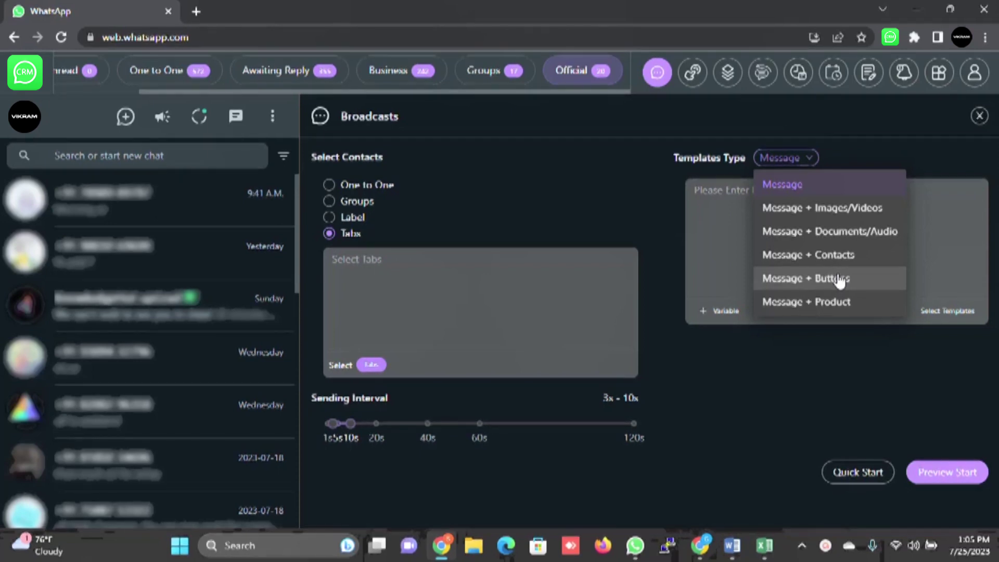
left_click(829, 303)
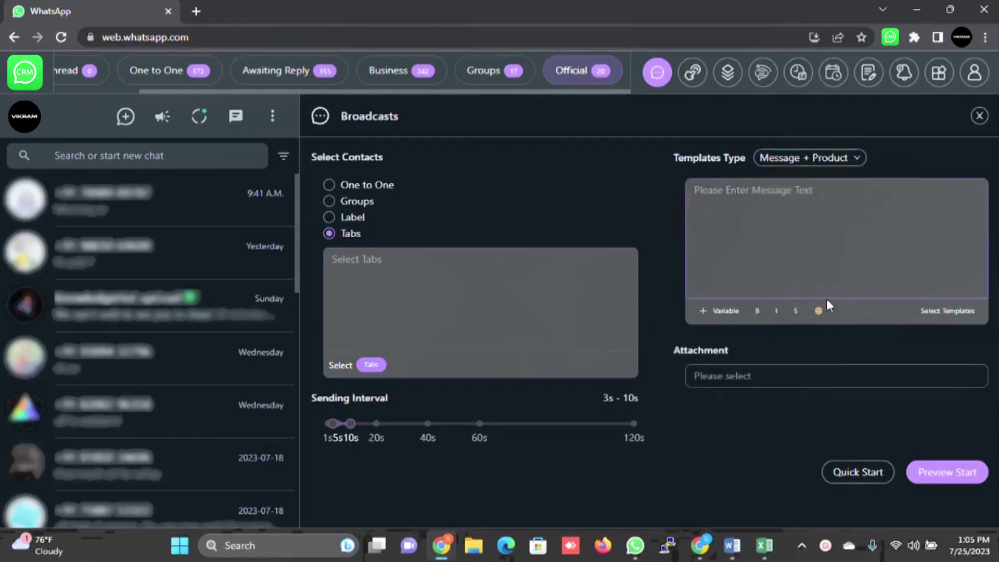
left_click(758, 376)
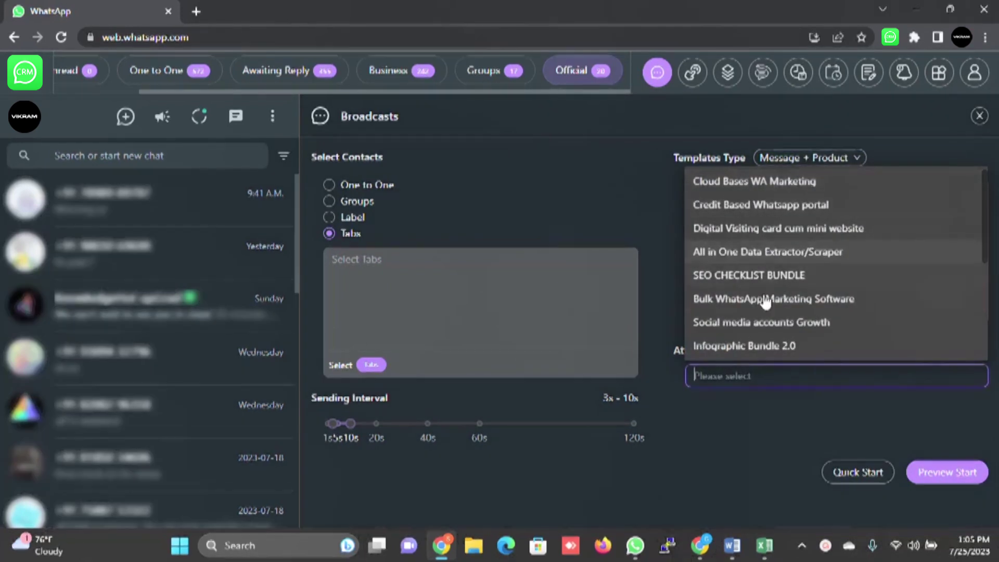
scroll(764, 312, "down", 1)
scroll(765, 312, "up", 1)
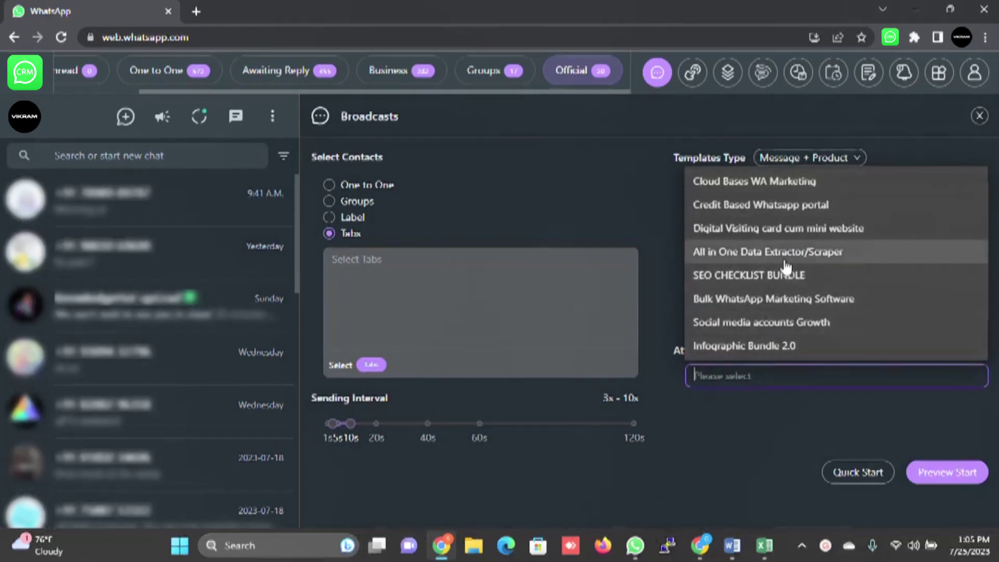
left_click(764, 431)
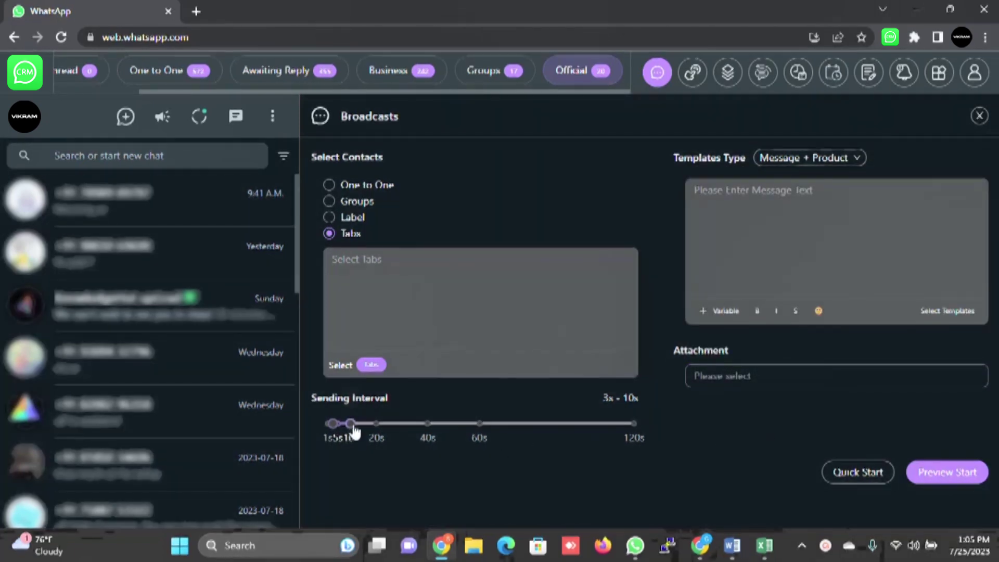
left_click(807, 158)
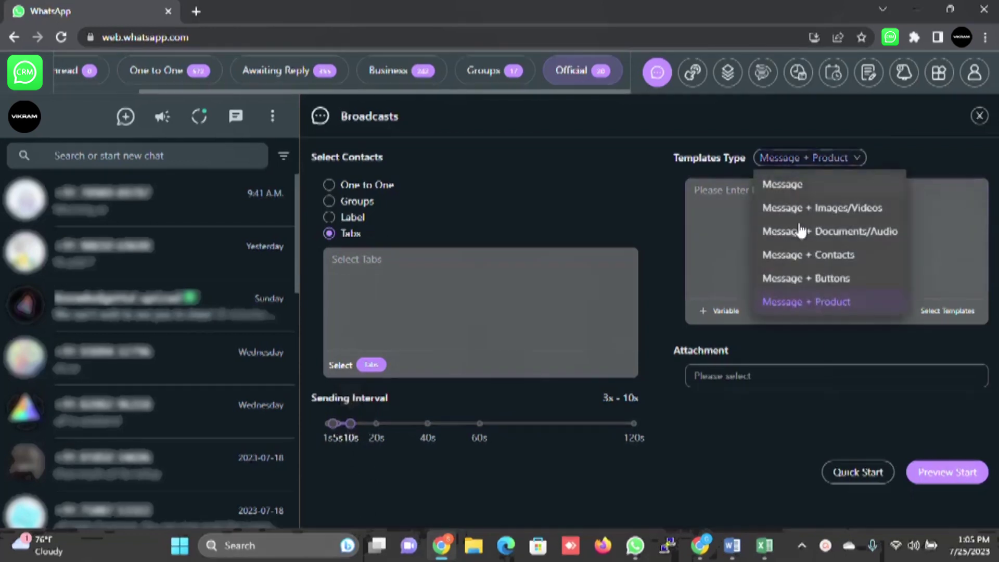
left_click(805, 415)
Step: Preview the broadcast, dismiss the missing phone number warning, and open the Tabs manager
left_click(948, 472)
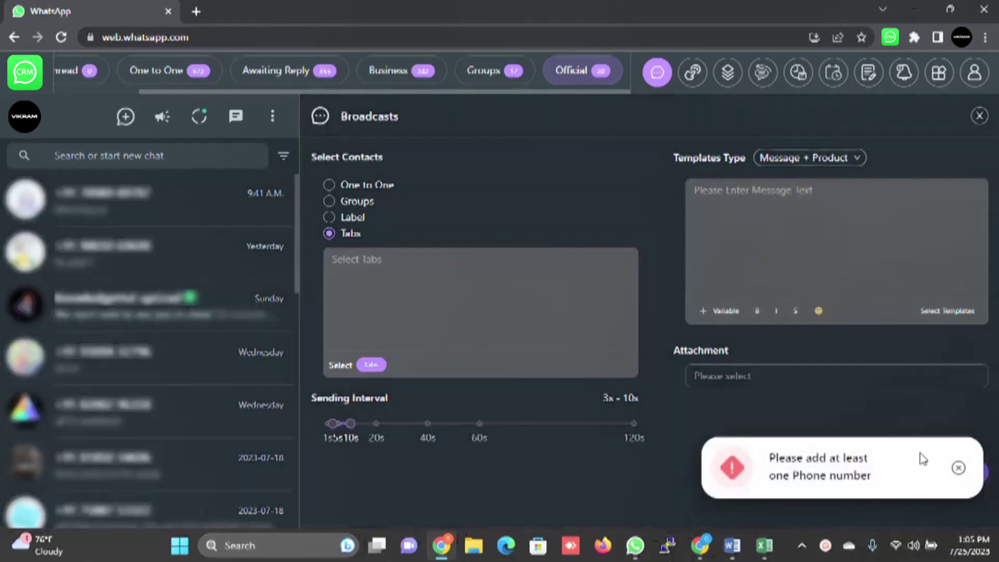
left_click(959, 468)
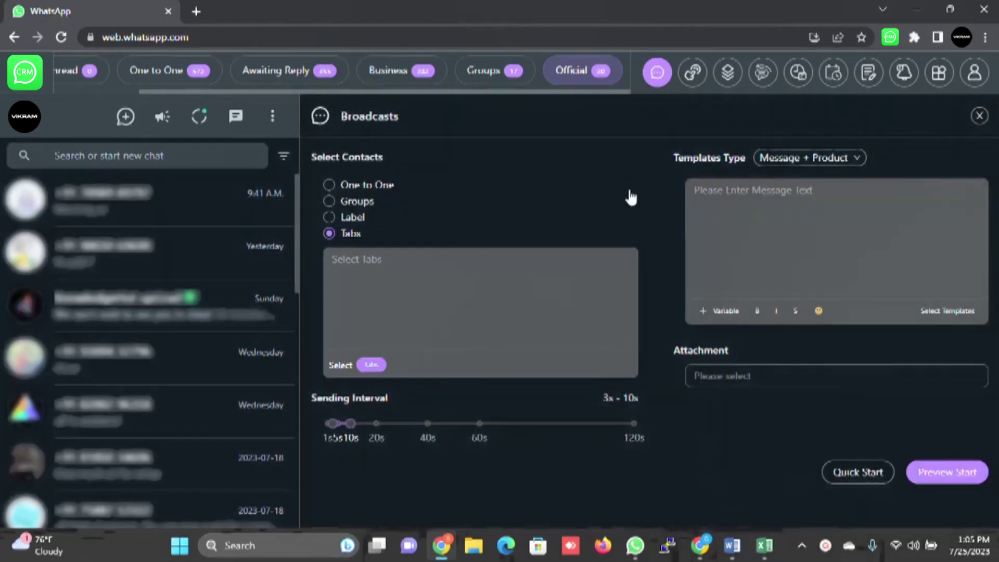
left_click(692, 80)
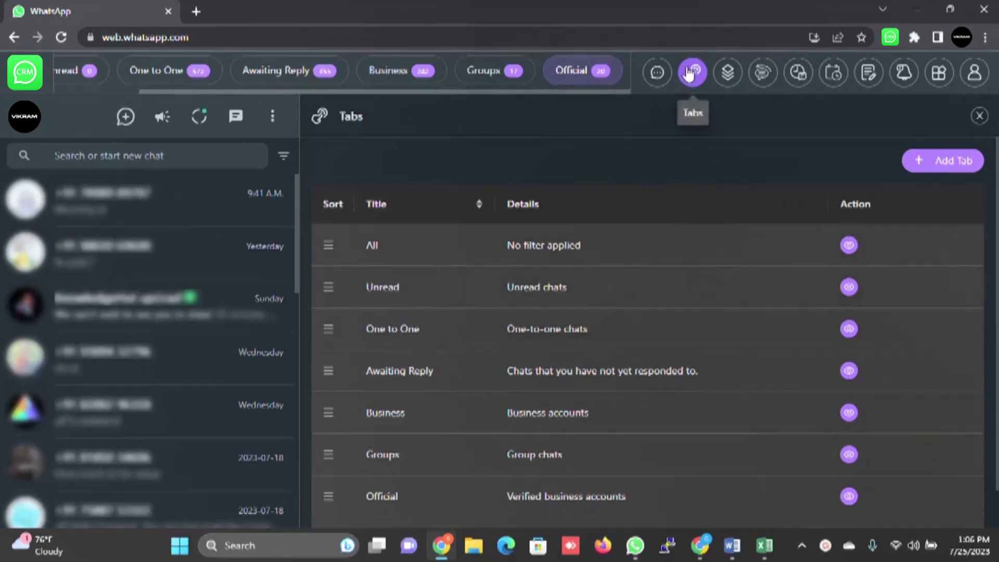
Step: Abandon a new tab draft, then hide the One to One tab from the filter bar
scroll(609, 320, "down", 1)
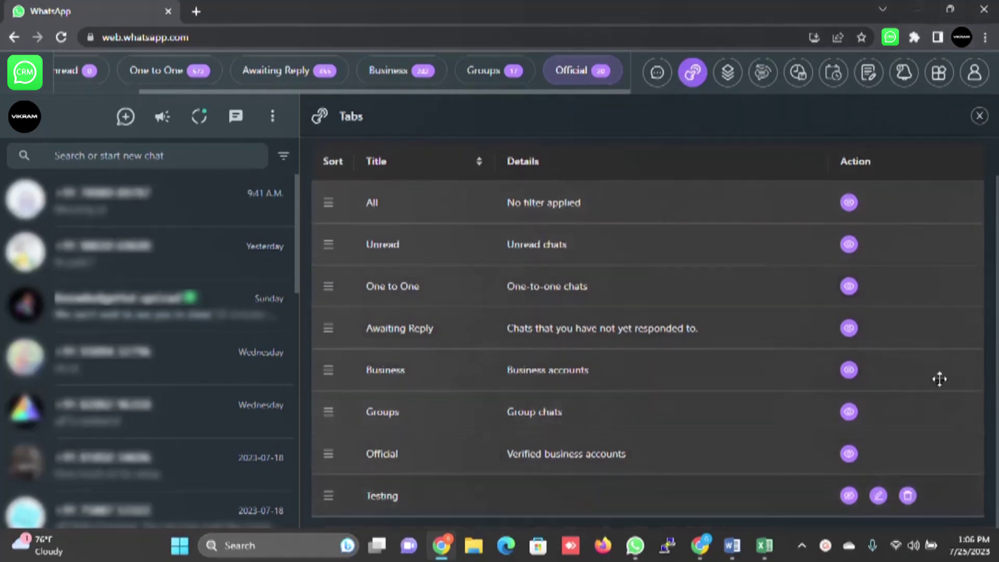
scroll(963, 237, "up", 1)
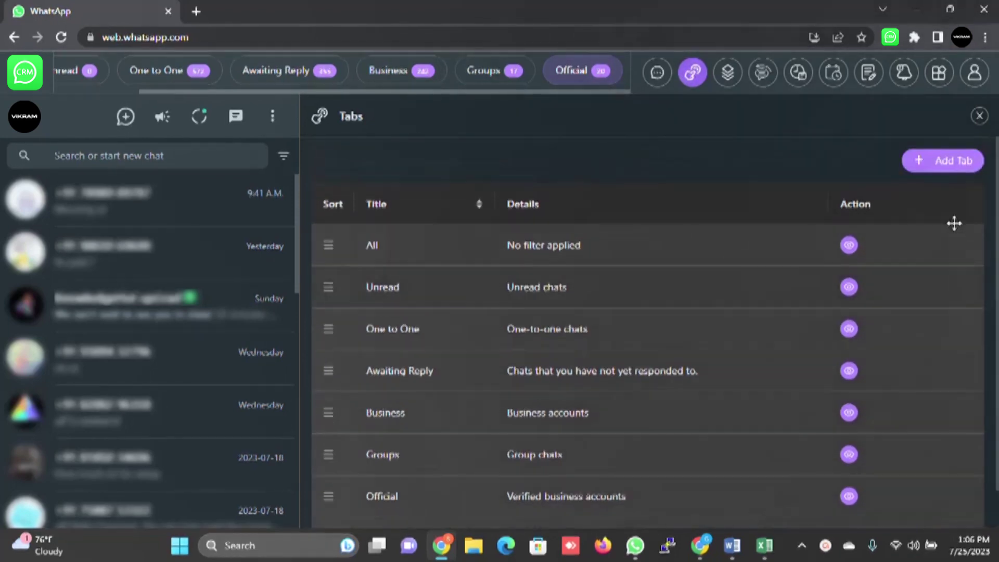
left_click(954, 166)
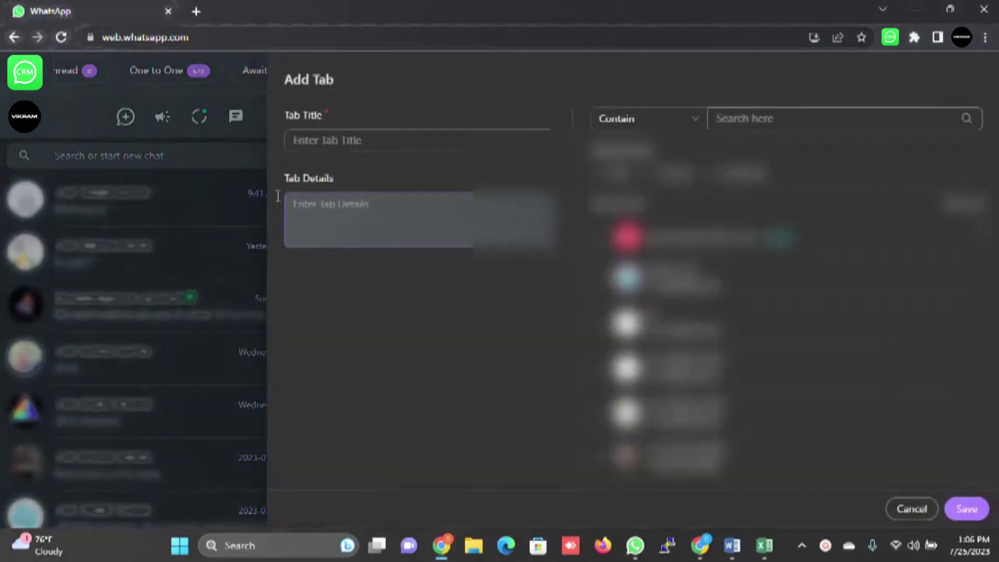
left_click(318, 139)
left_click(328, 215)
left_click(911, 509)
scroll(725, 288, "down", 1)
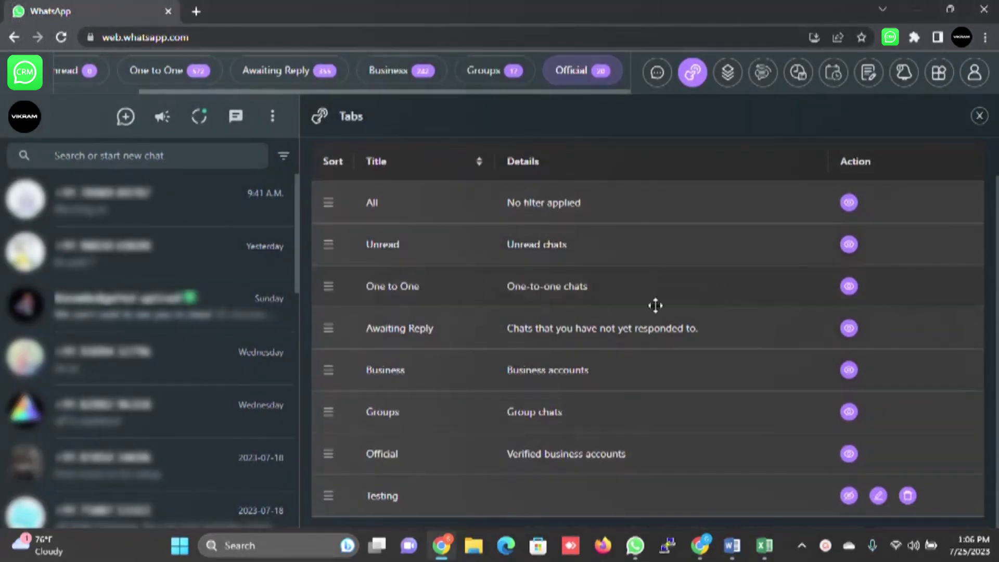
left_click(849, 287)
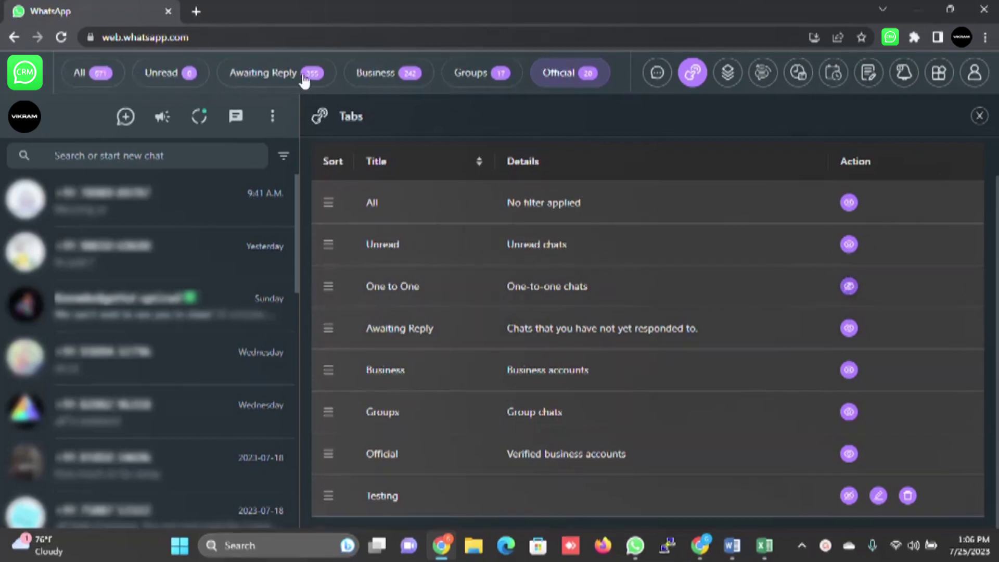
Step: Close the Tabs manager and open the Test template from Templates for editing
left_click(983, 117)
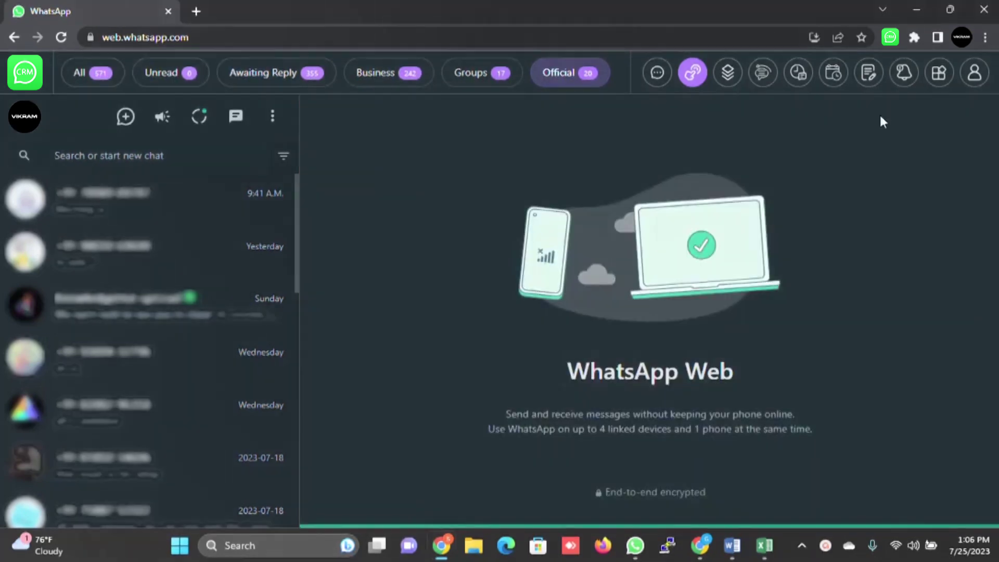
left_click(734, 78)
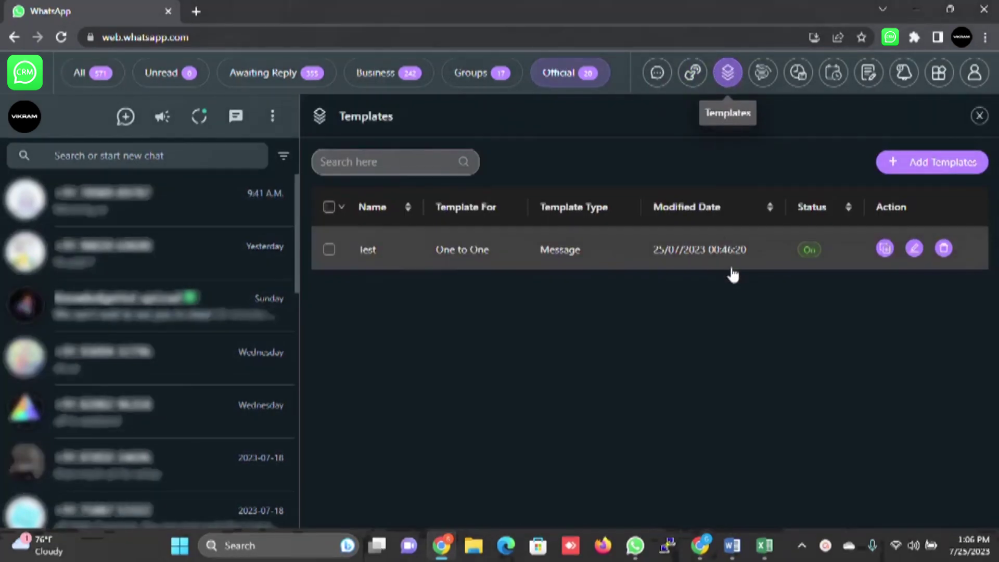
left_click(915, 249)
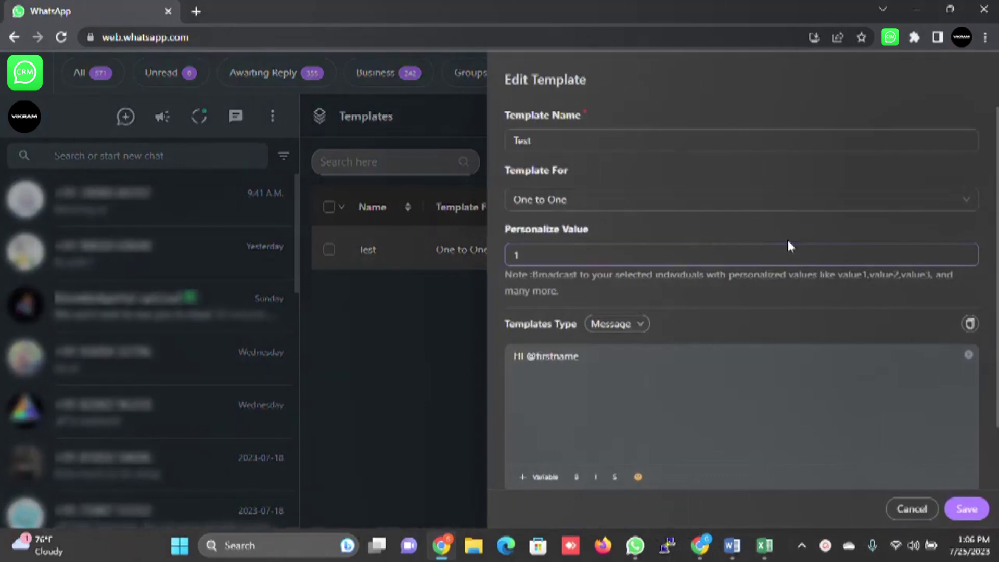
left_click(515, 141)
scroll(685, 324, "down", 2)
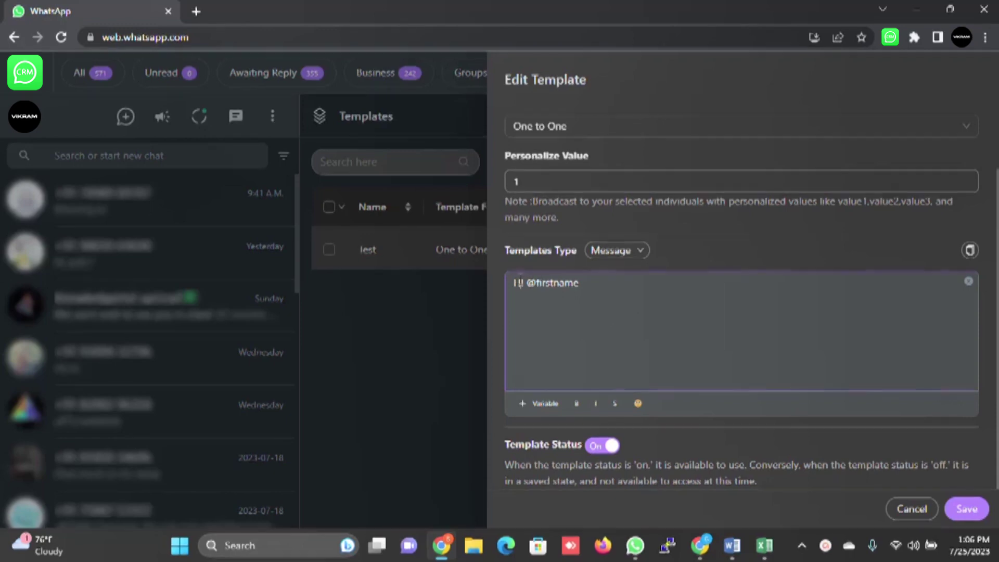
Step: Check the template type (kept as Message) and variable list, then cancel without saving
left_click(621, 256)
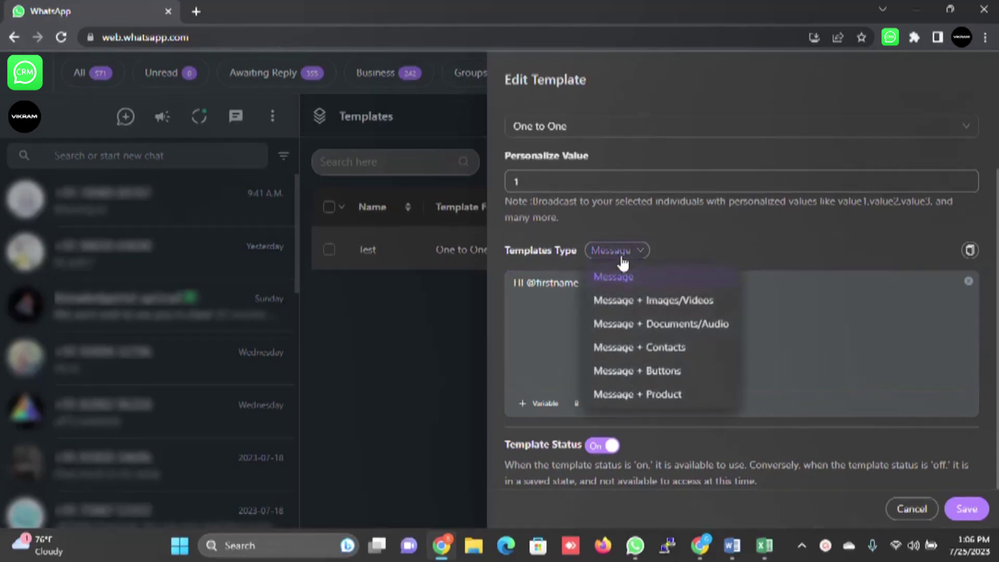
left_click(652, 255)
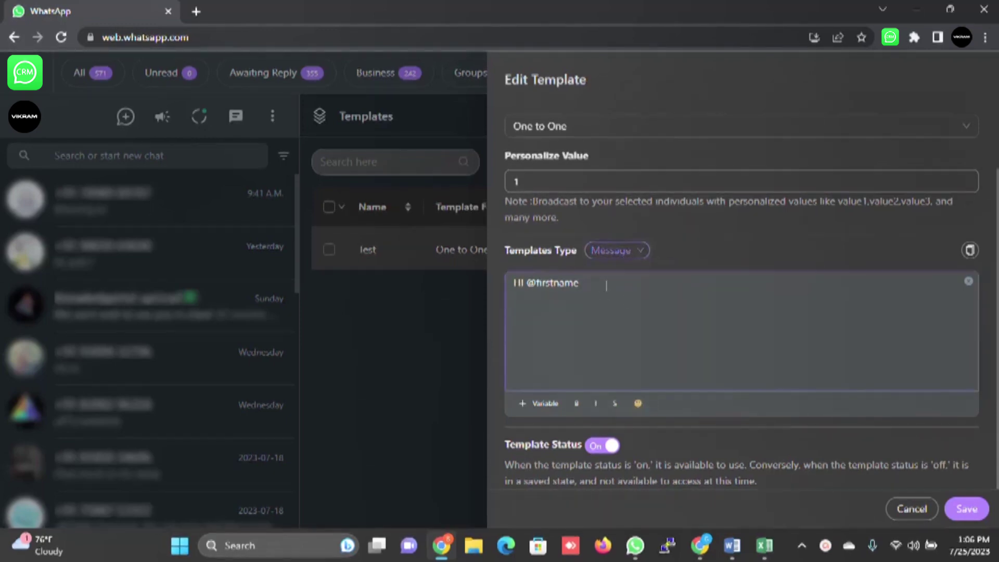
left_click(546, 406)
left_click(649, 335)
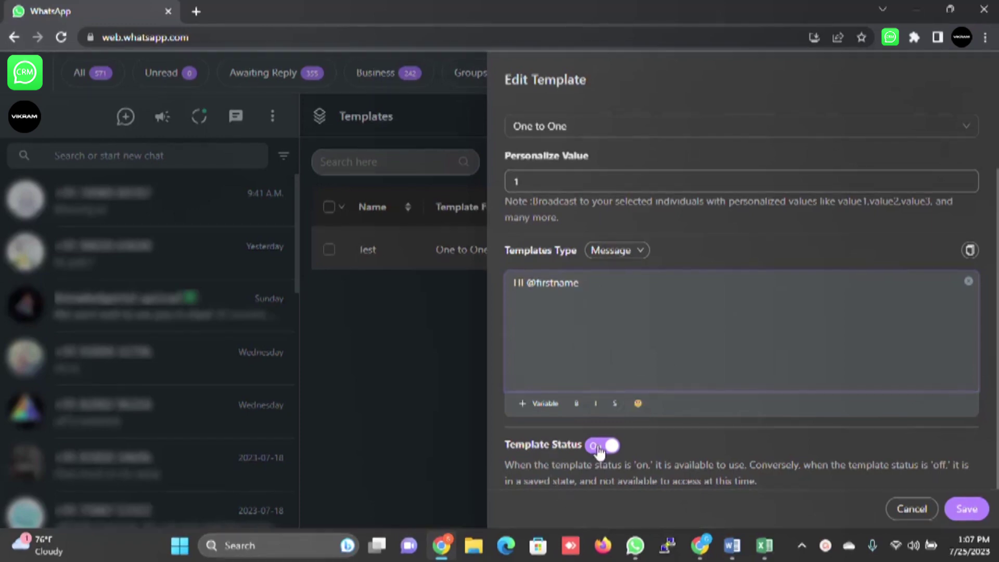
left_click(916, 514)
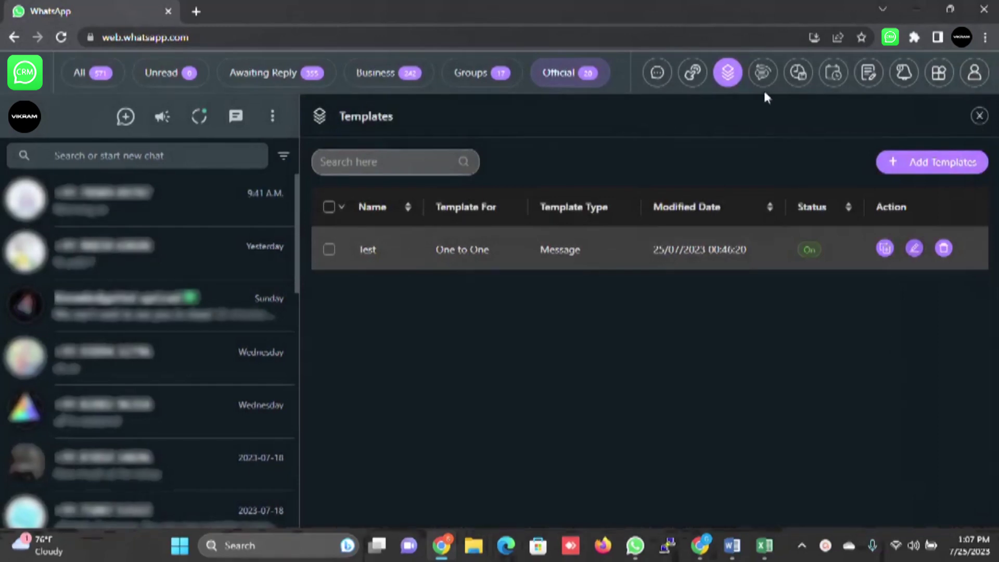
Step: Open the Workflow list and start a new workflow
left_click(763, 73)
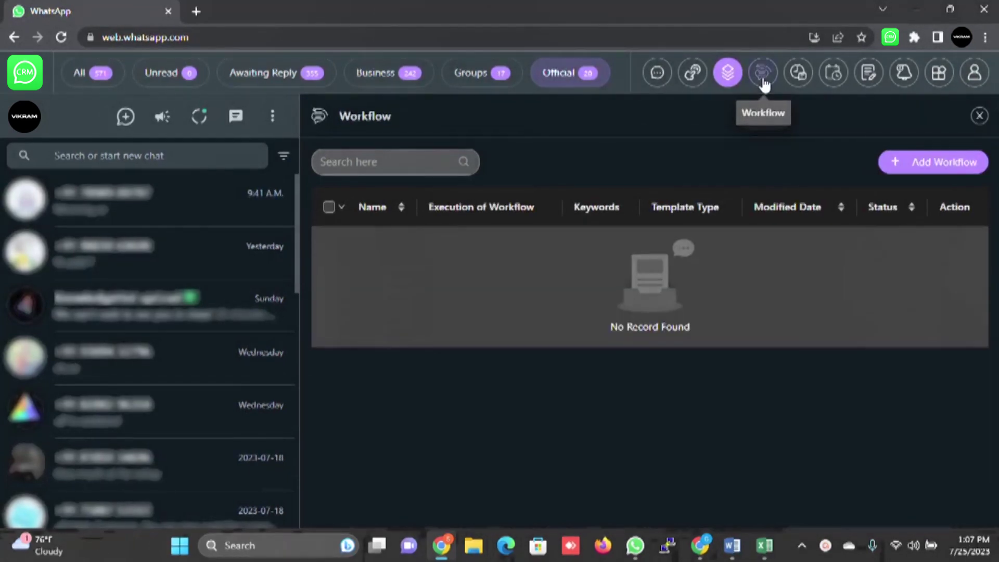
left_click(945, 171)
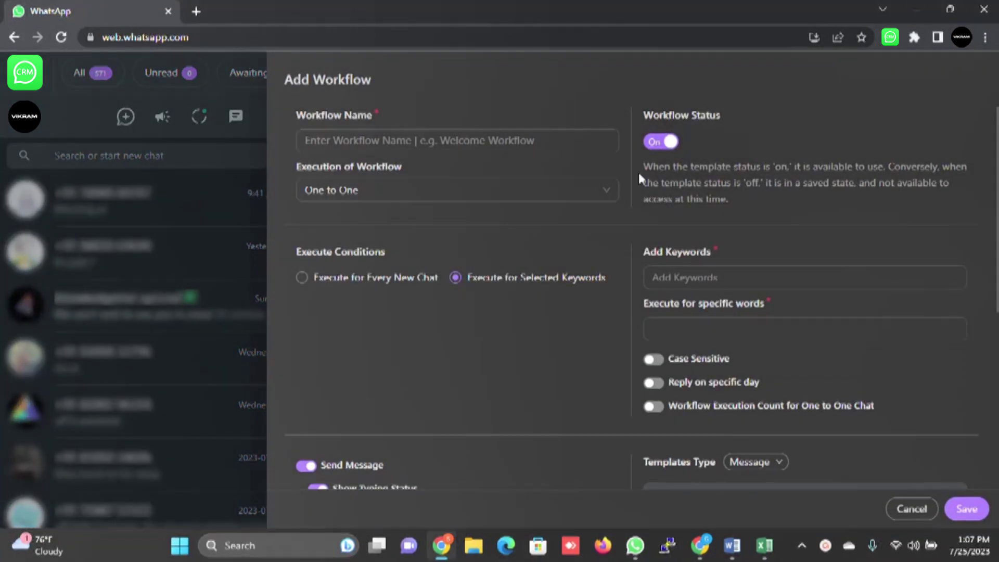
left_click(492, 139)
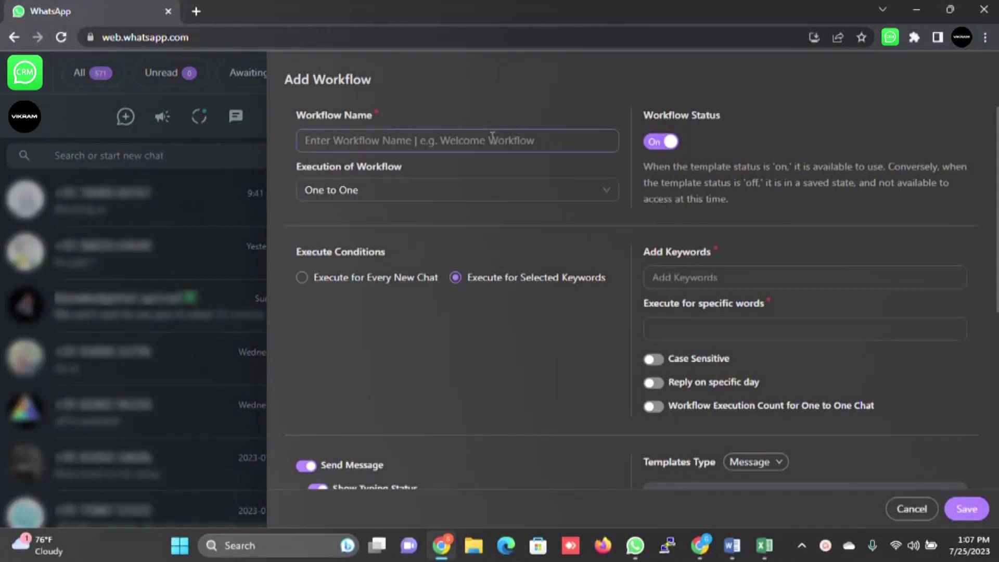
left_click(290, 191)
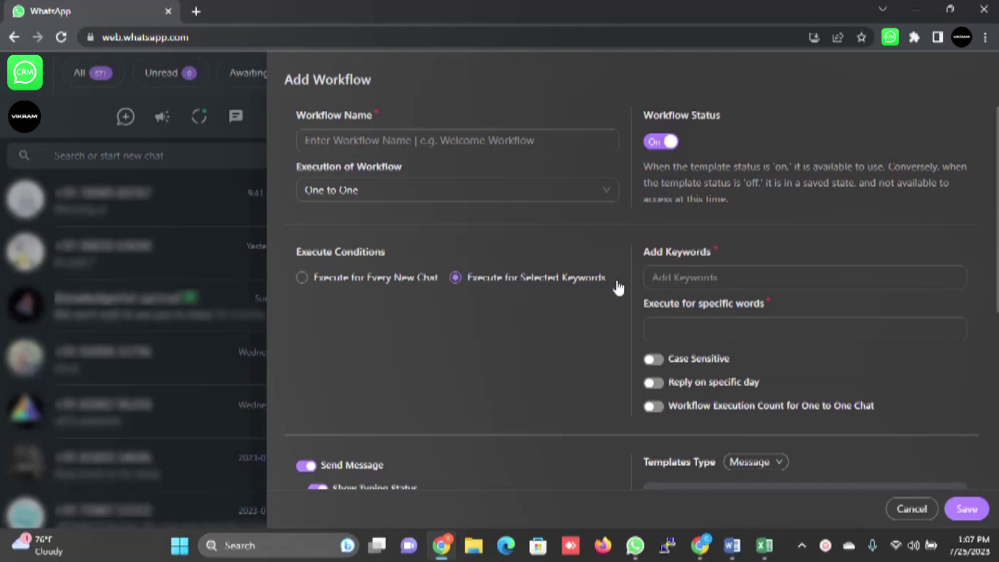
Step: Add hi as the workflow's trigger keyword
left_click(774, 277)
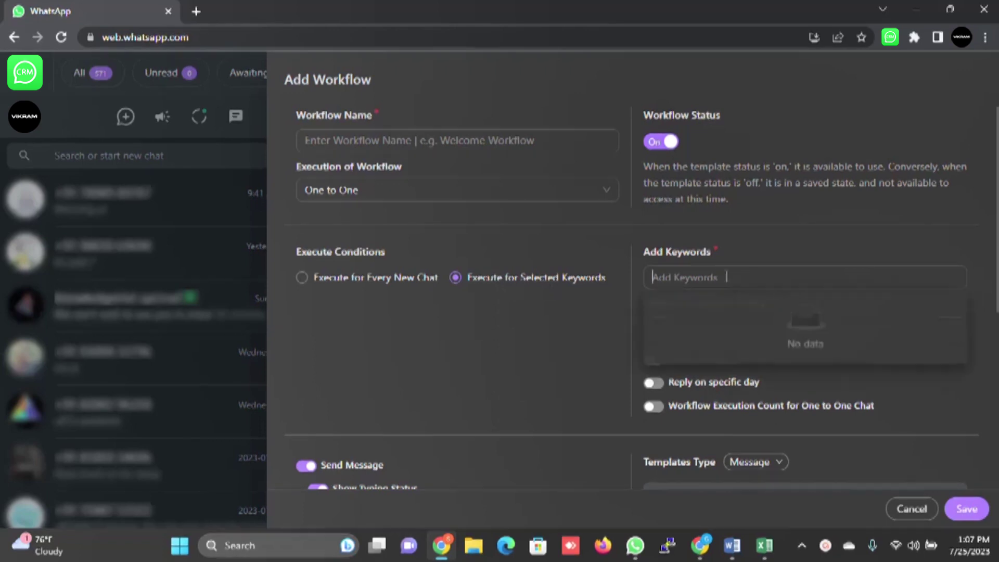
left_click(792, 257)
left_click(794, 241)
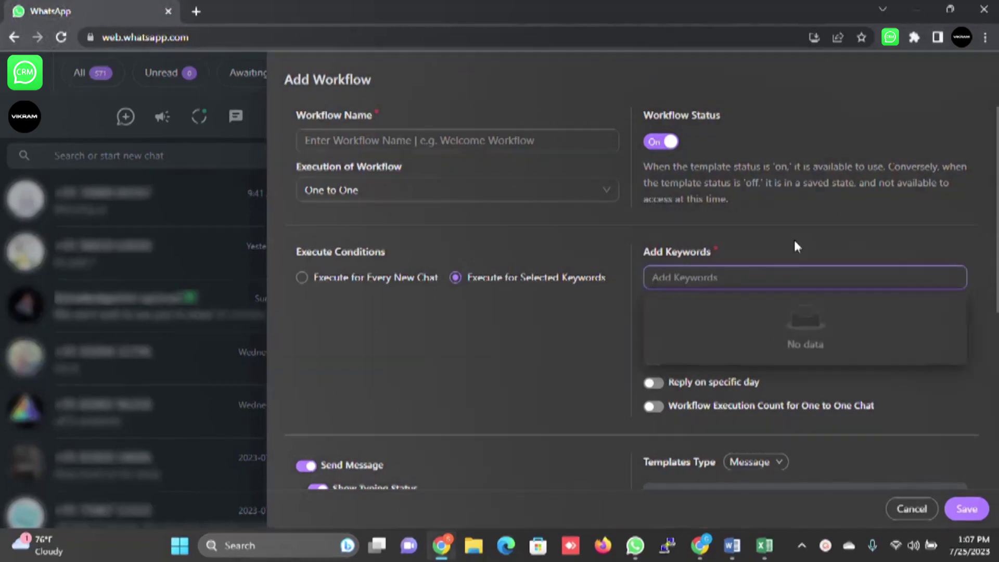
type("hi")
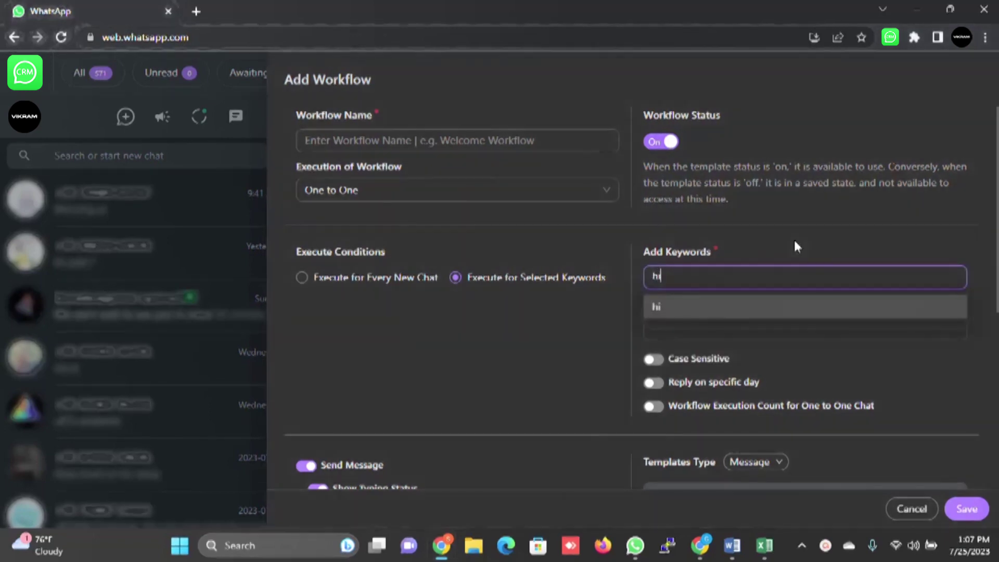
key("Return")
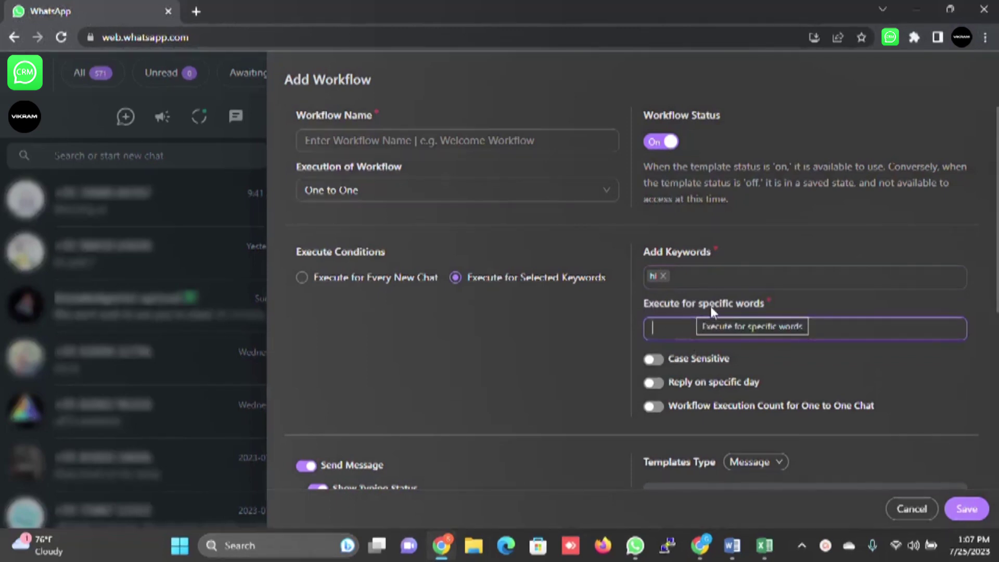
Step: Set the keyword matching to Whole words match
left_click(743, 325)
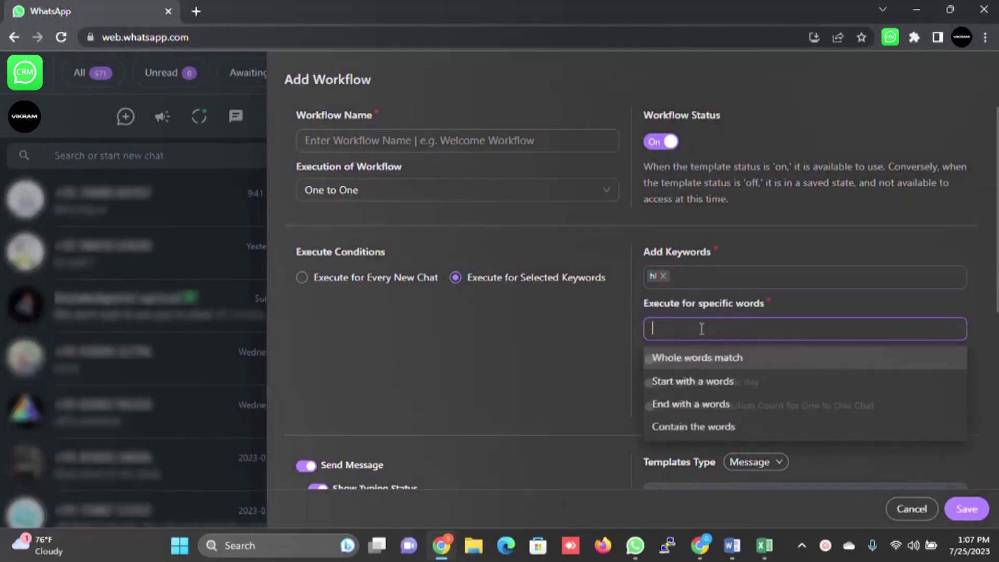
left_click(725, 354)
left_click(807, 295)
scroll(815, 295, "down", 2)
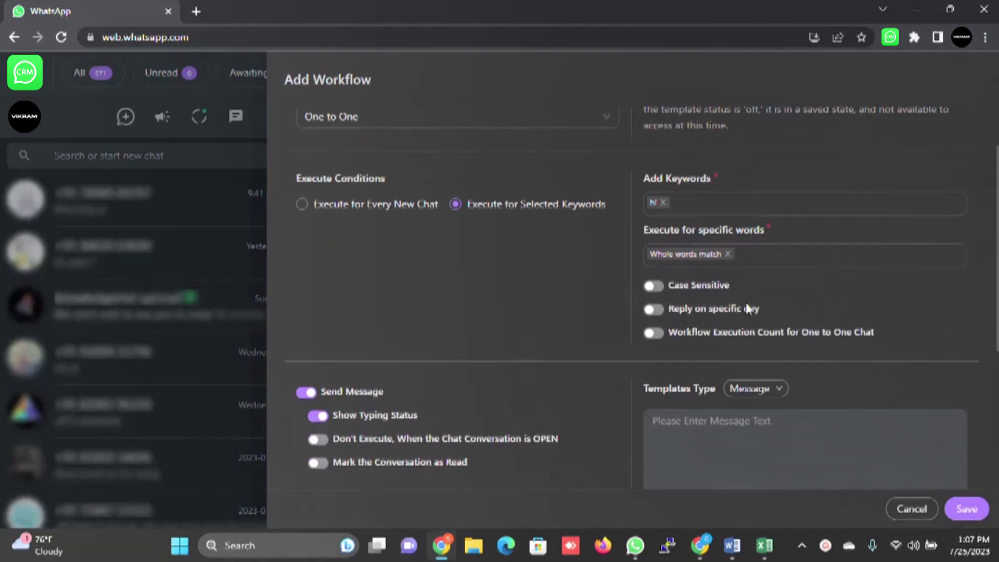
scroll(713, 299, "up", 2)
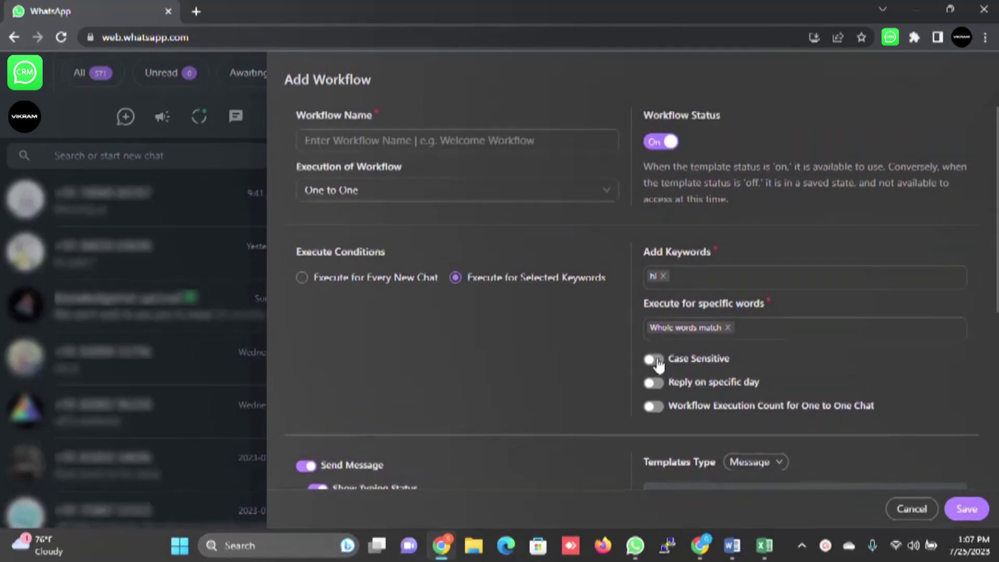
scroll(723, 349, "down", 2)
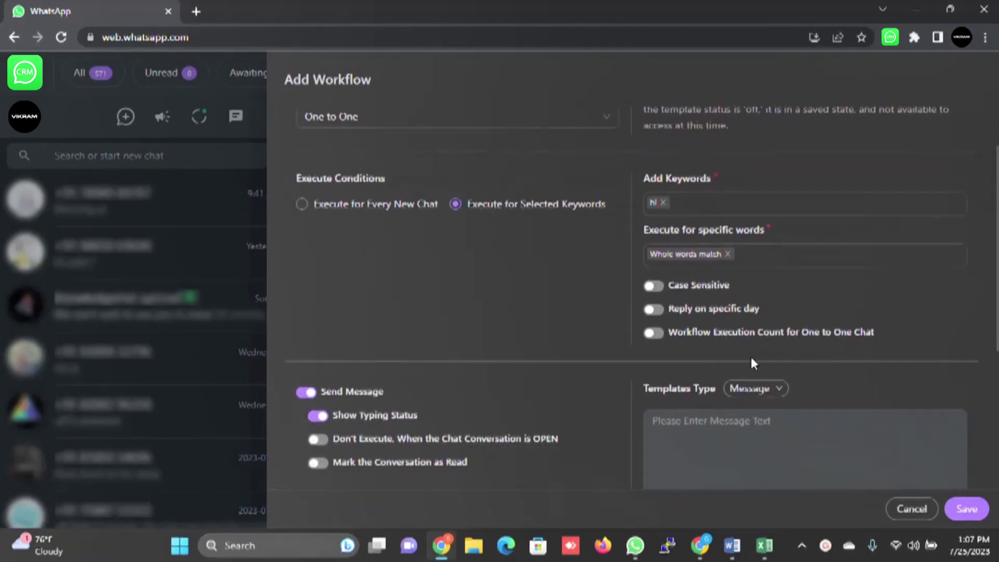
Step: Turn on Reply on specific day and select Monday through Sunday
left_click(654, 310)
left_click(734, 339)
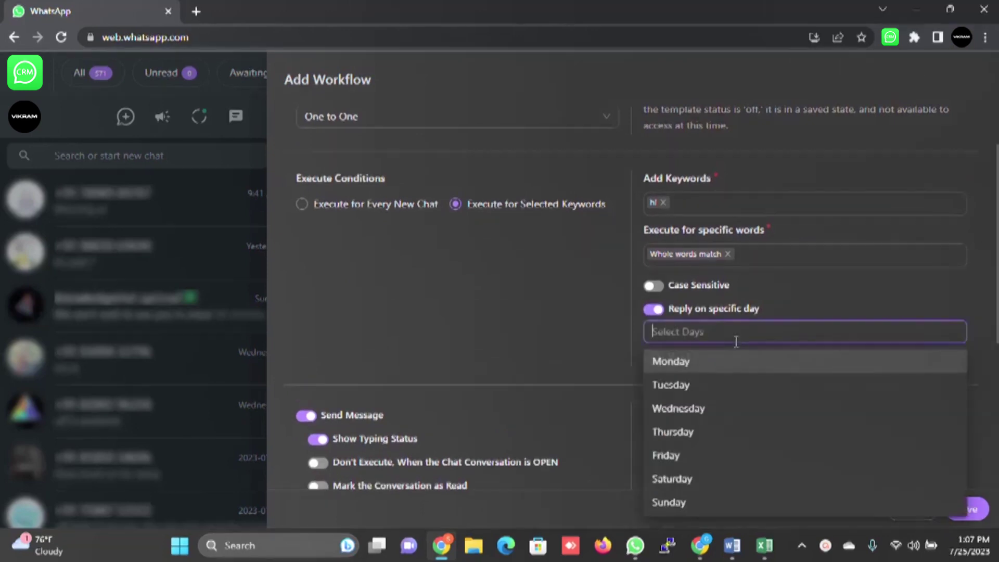
left_click(697, 371)
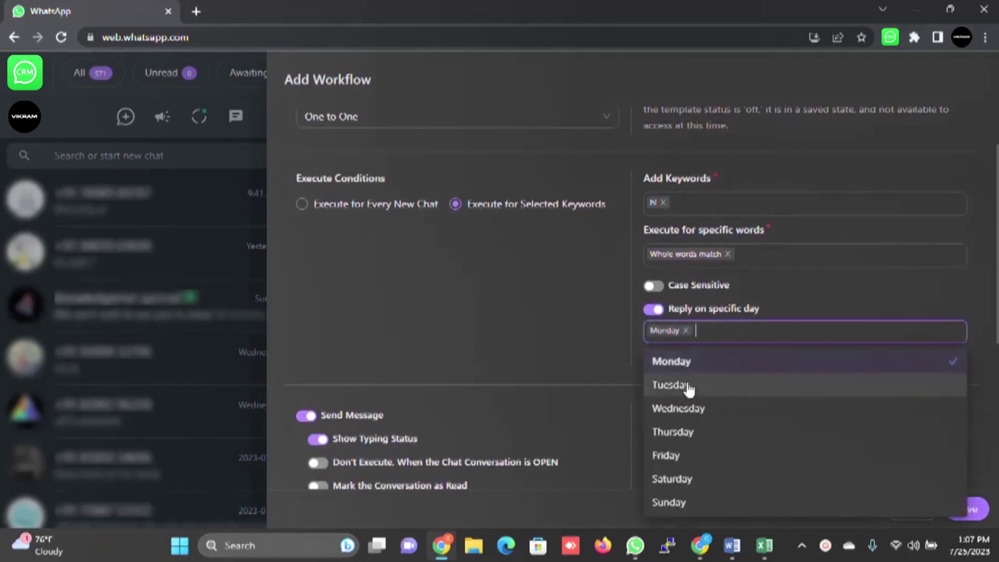
left_click(688, 386)
left_click(690, 410)
left_click(681, 434)
left_click(676, 457)
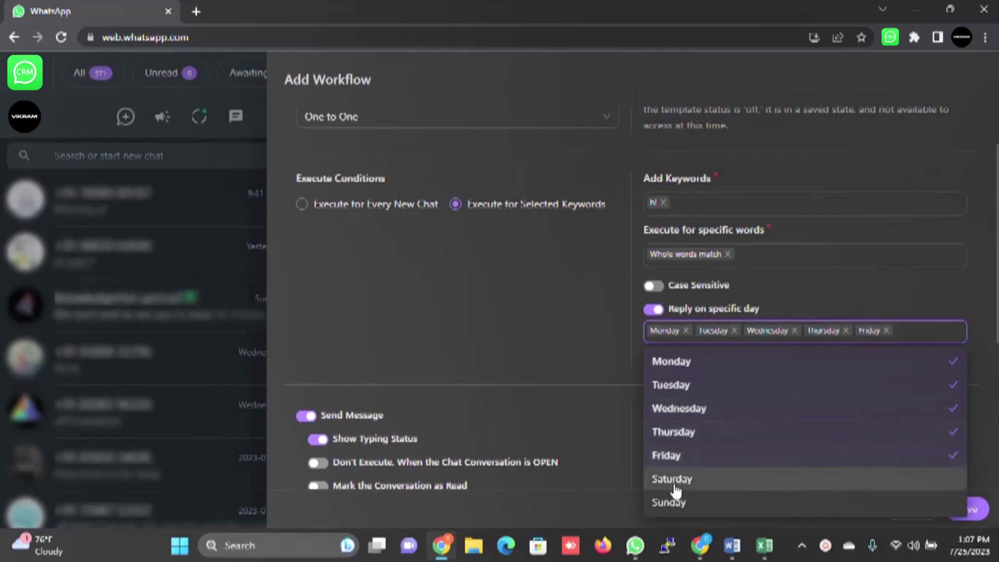
left_click(674, 506)
left_click(729, 370)
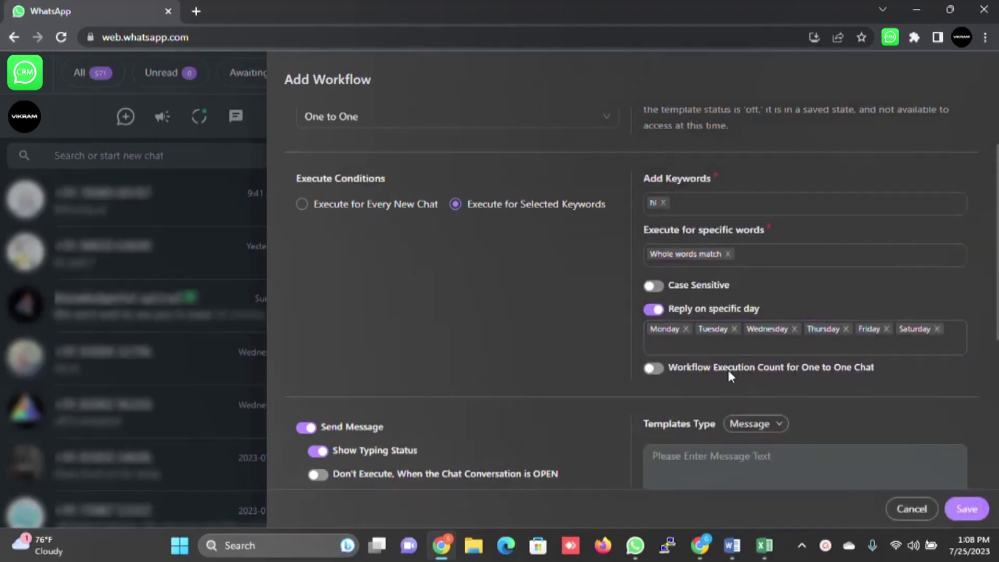
left_click(883, 347)
left_click(679, 303)
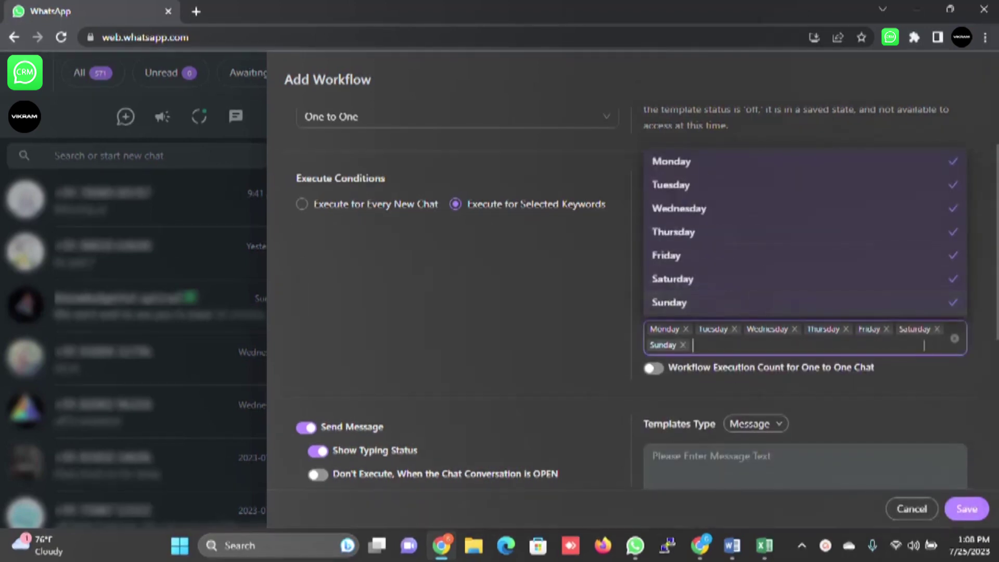
left_click(927, 345)
Step: Toggle Workflow Execution Count on and back off, leaving runs unlimited
scroll(927, 321, "down", 3)
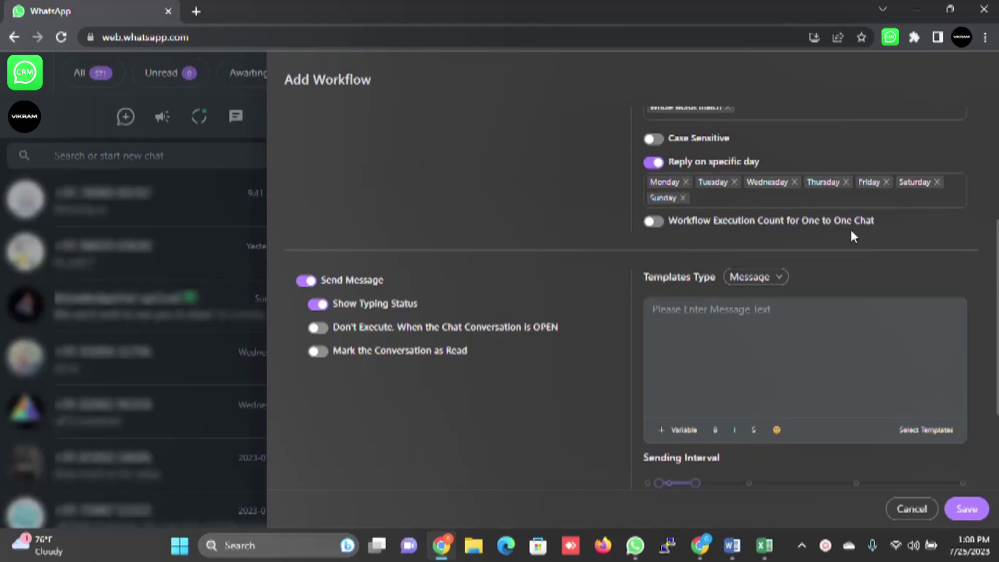
left_click(655, 221)
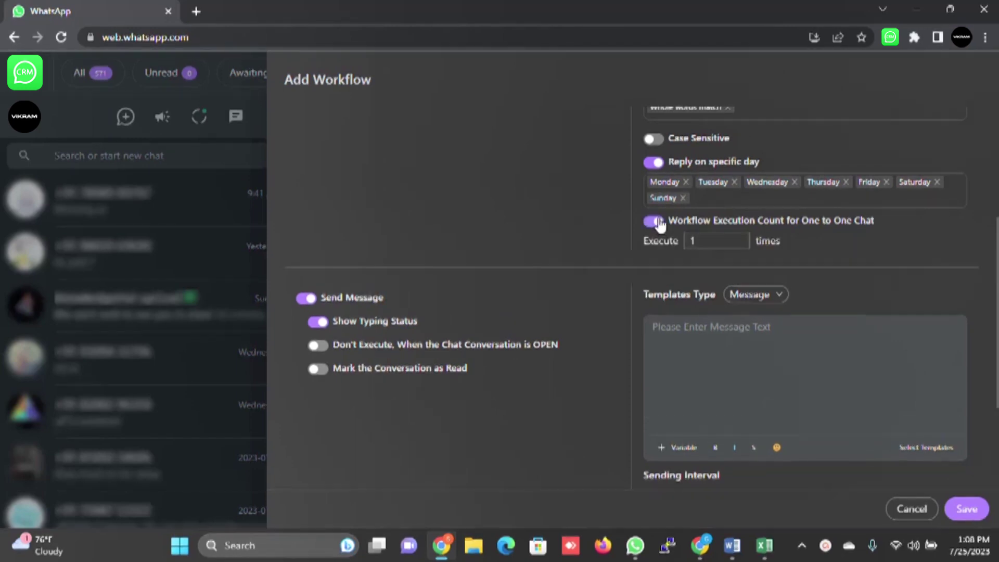
left_click(654, 221)
scroll(806, 240, "up", 1)
Step: Enter 'Hi this is Workflow Test' as the workflow's reply message
scroll(810, 245, "down", 2)
left_click(732, 284)
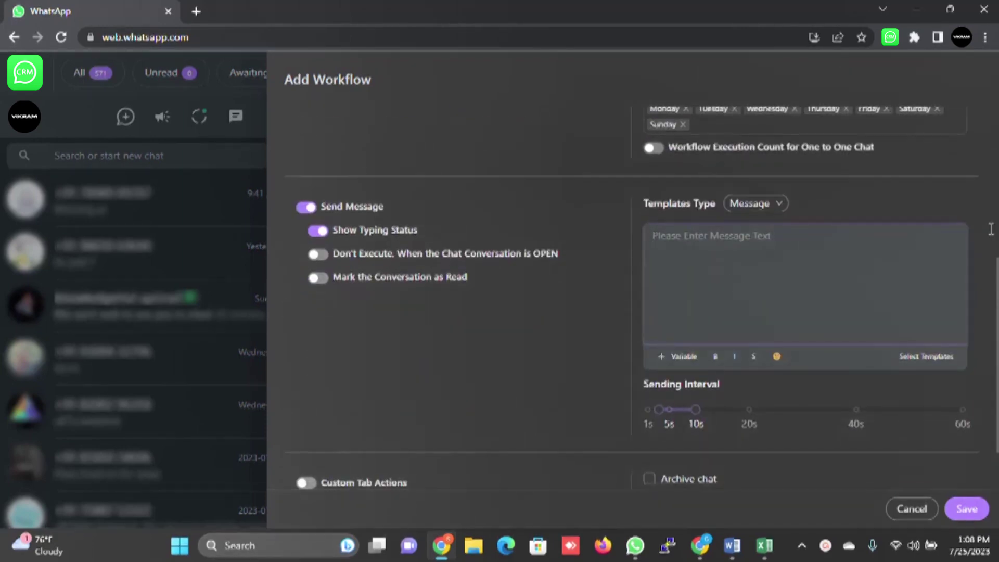
type("Hi this is Workflow Test")
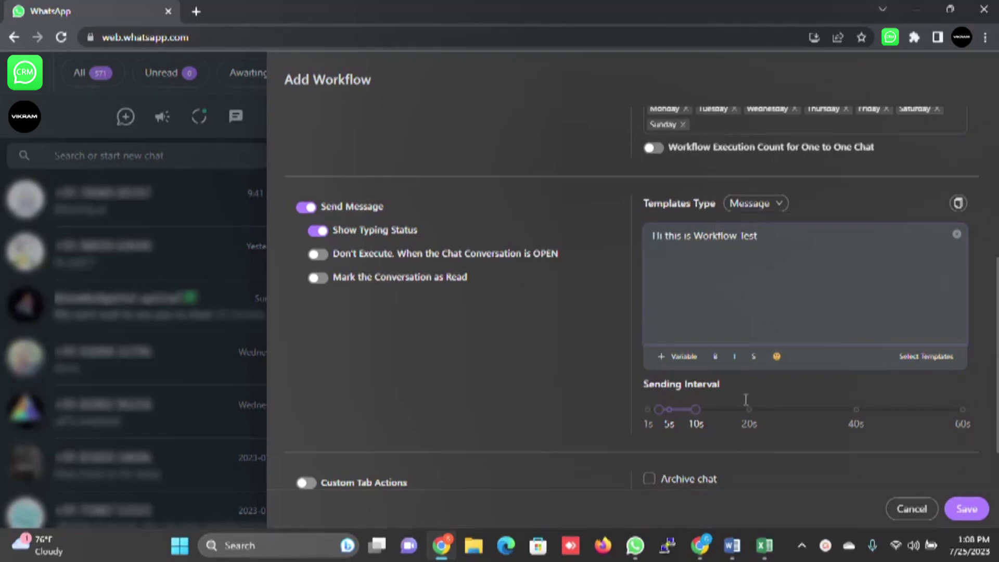
scroll(722, 411, "down", 2)
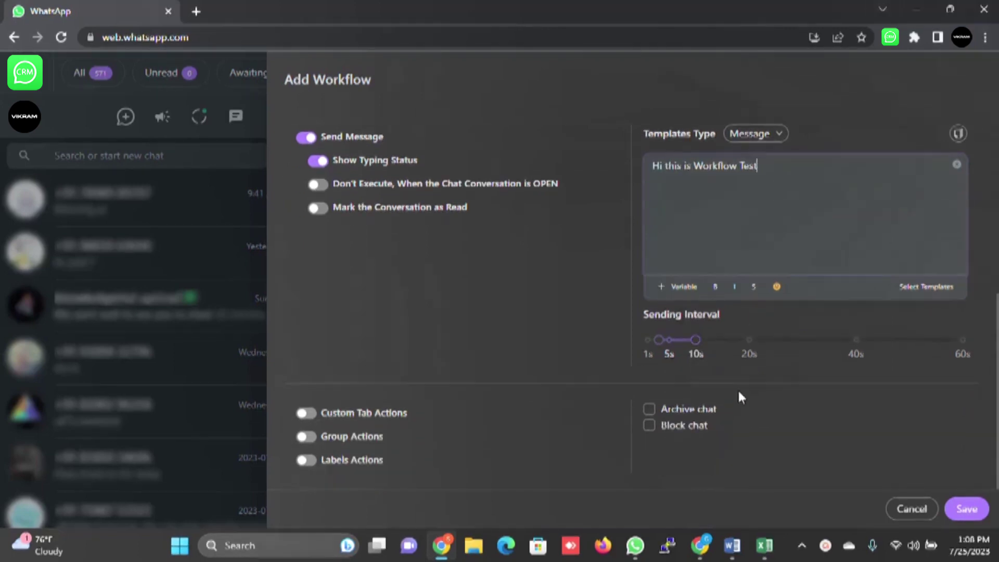
scroll(604, 357, "up", 1)
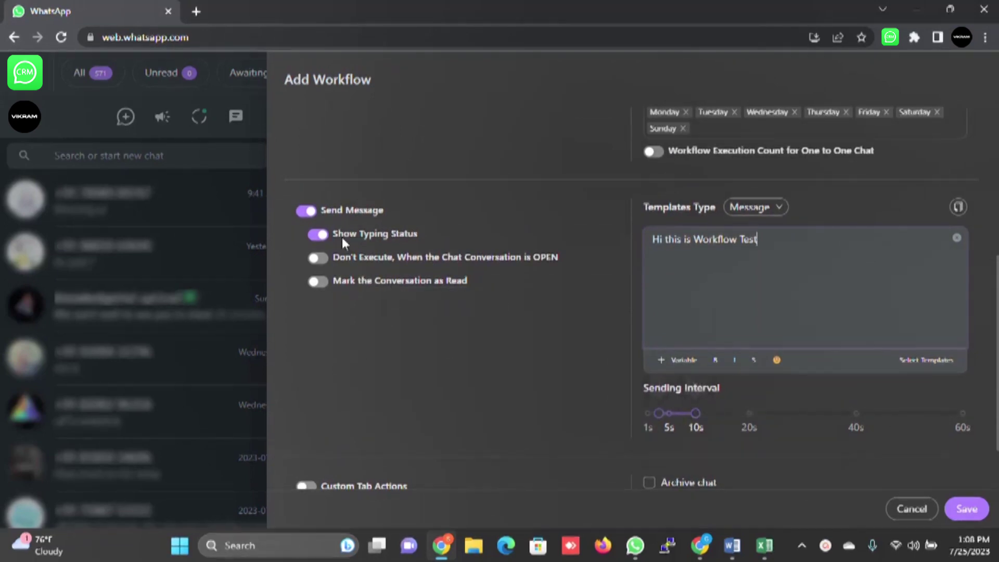
scroll(411, 292, "down", 2)
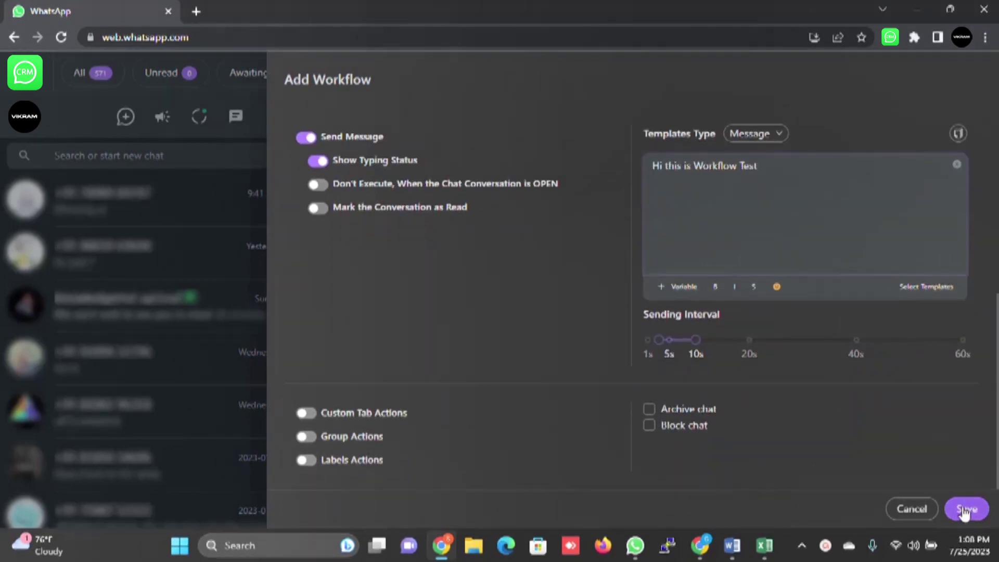
scroll(843, 359, "up", 5)
Step: Name the workflow 'Welcome Message' and save it
left_click(406, 177)
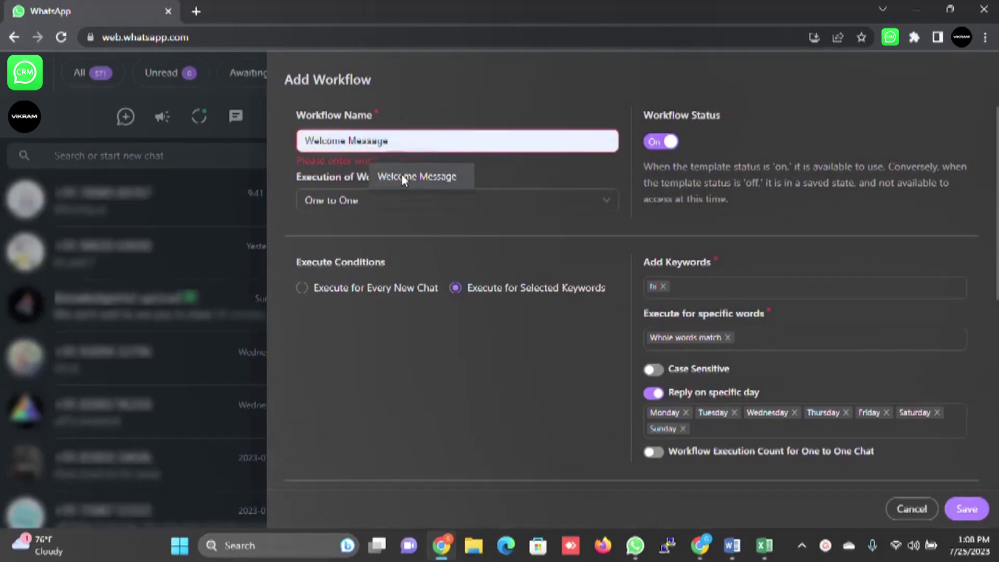
scroll(499, 371, "down", 2)
scroll(499, 370, "down", 3)
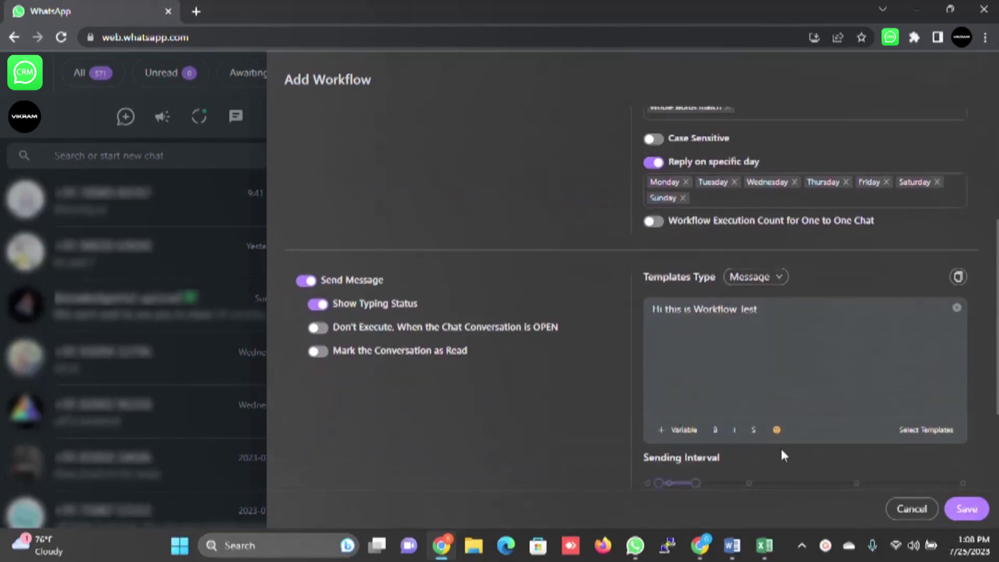
left_click(964, 508)
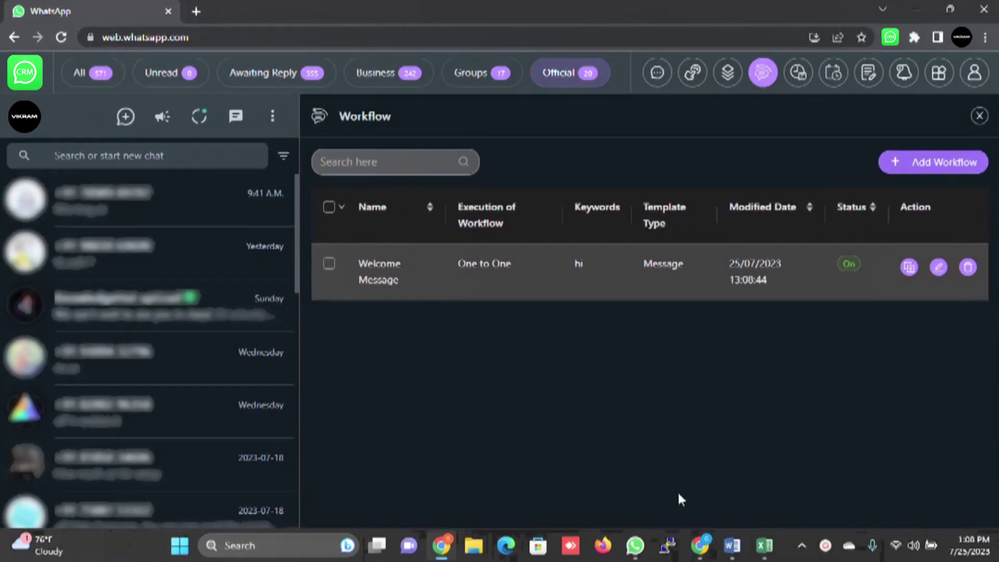
Step: In WhatsApp Desktop, send hi in your own chat to trigger the auto-reply
left_click(635, 541)
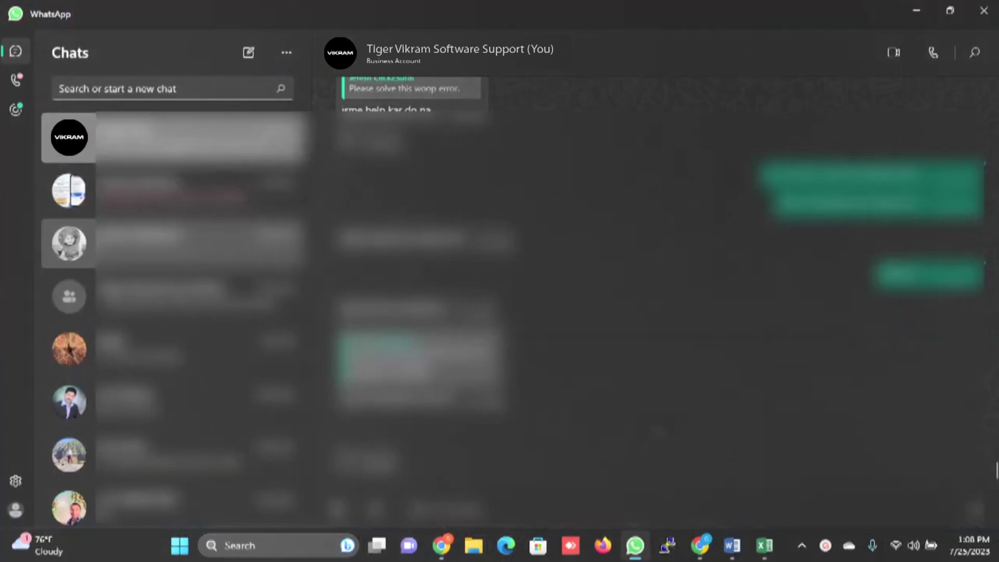
left_click(172, 137)
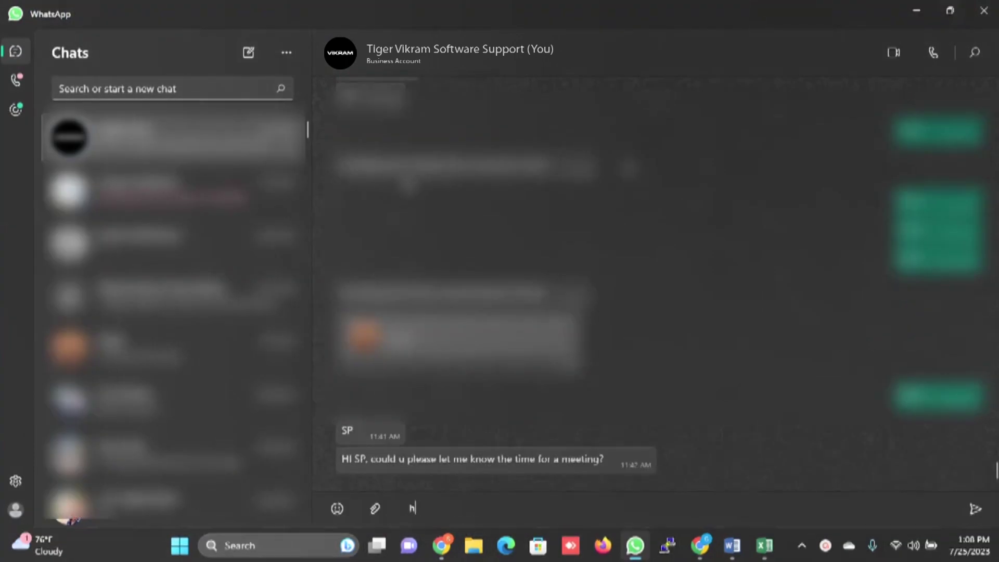
key("Return")
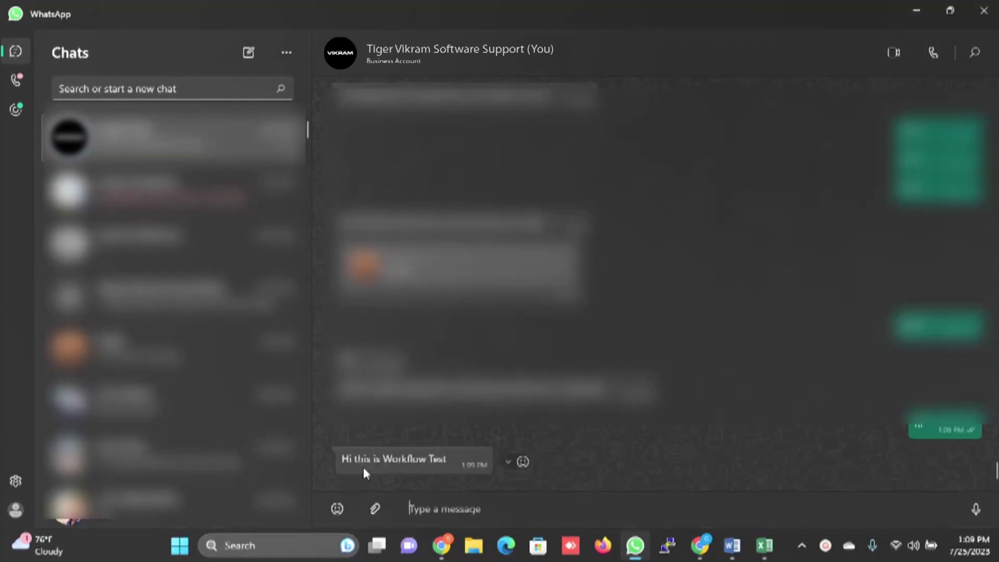
Step: Return to the browser and begin a new scheduled broadcast from Schedule Broadcasts
left_click(917, 10)
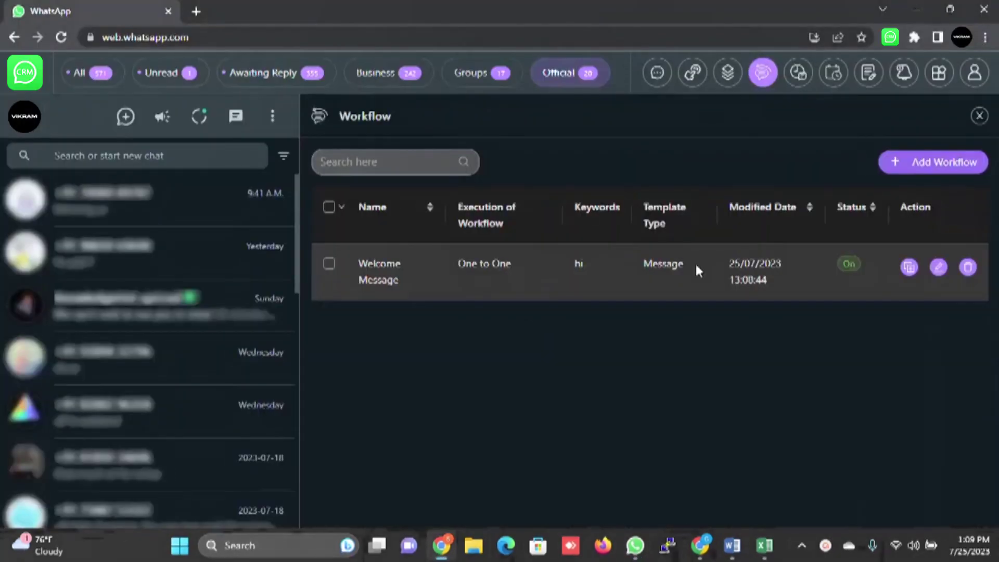
left_click(801, 81)
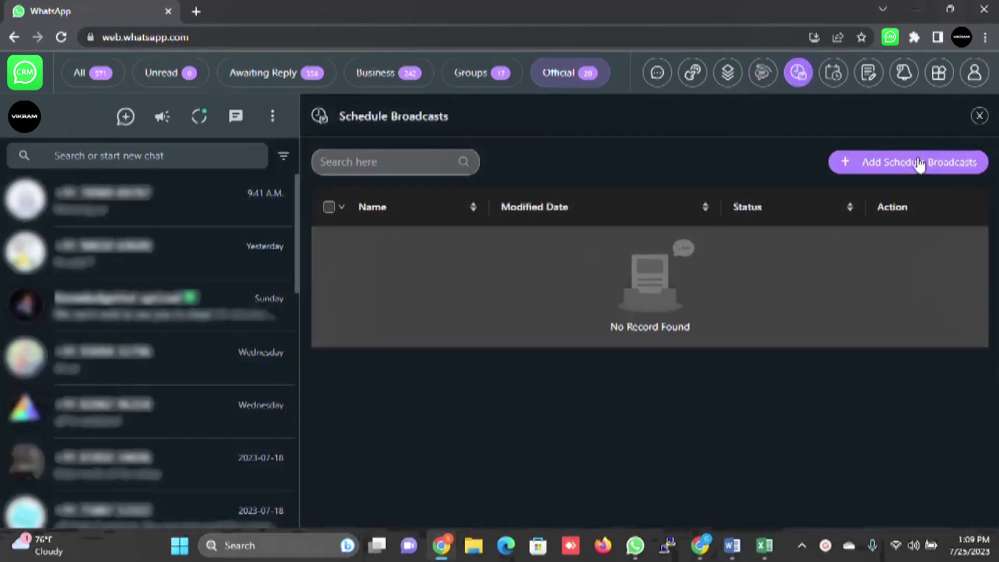
left_click(920, 163)
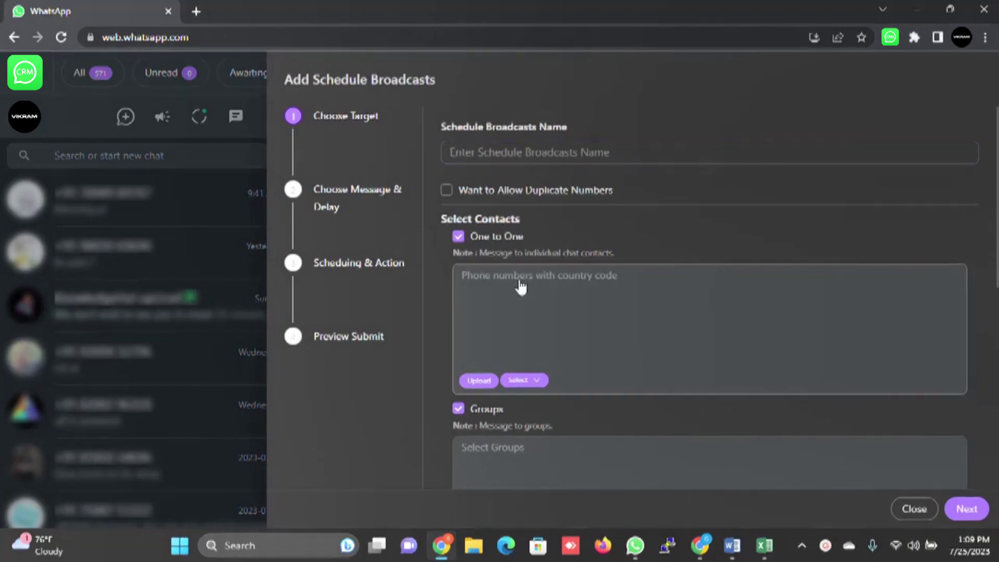
scroll(554, 293, "down", 4)
scroll(557, 294, "down", 4)
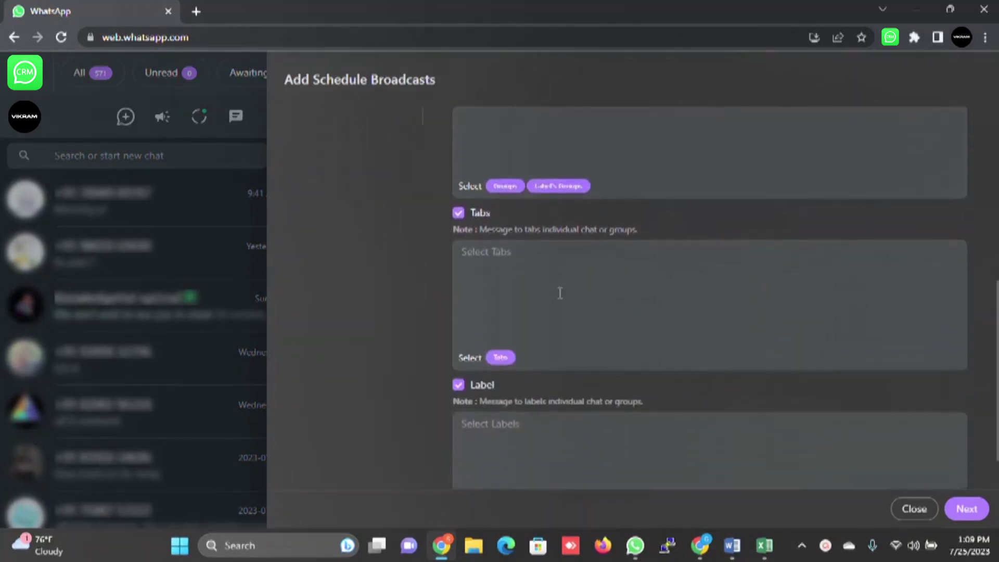
scroll(562, 289, "up", 8)
scroll(568, 289, "down", 8)
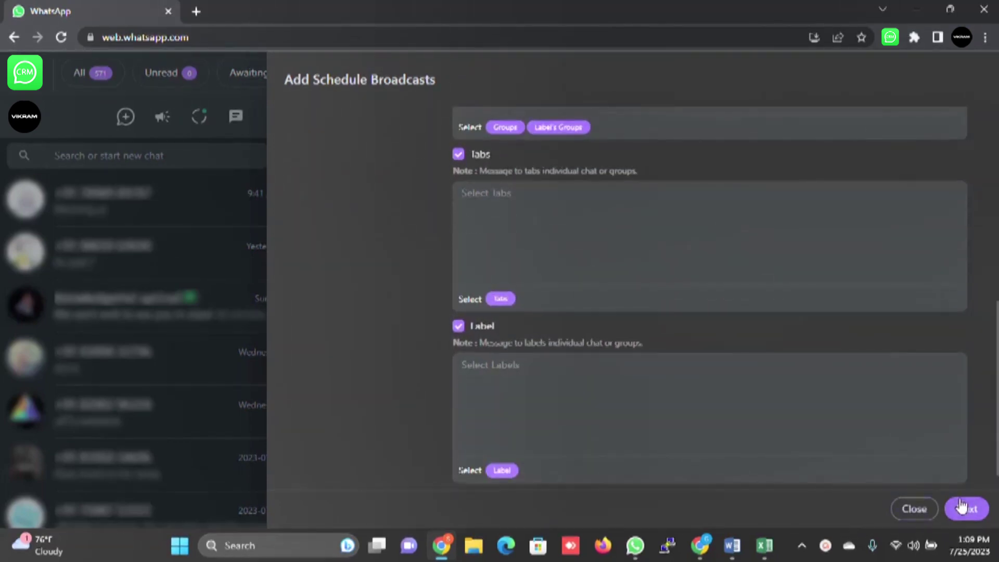
scroll(880, 385, "up", 8)
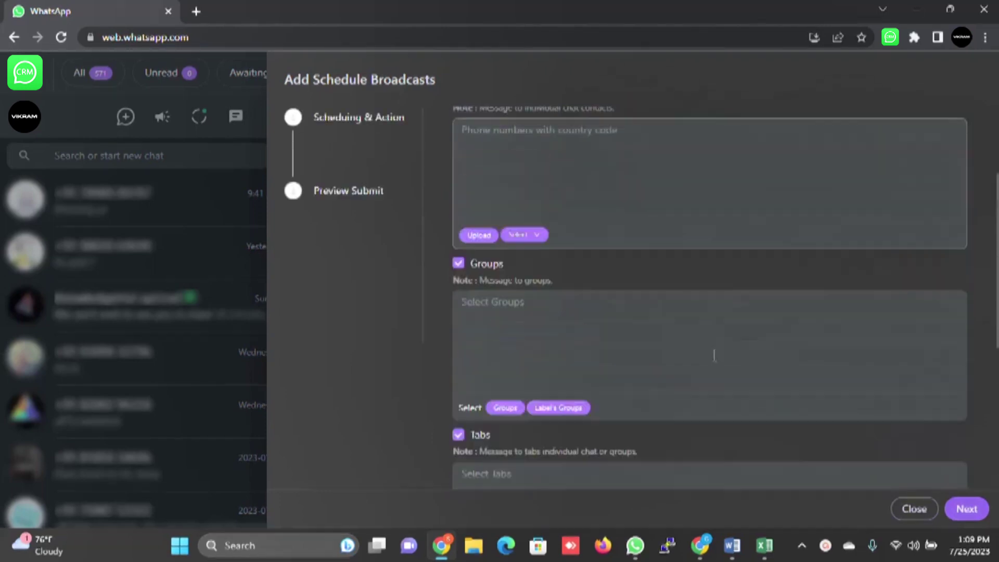
scroll(558, 319, "down", 3)
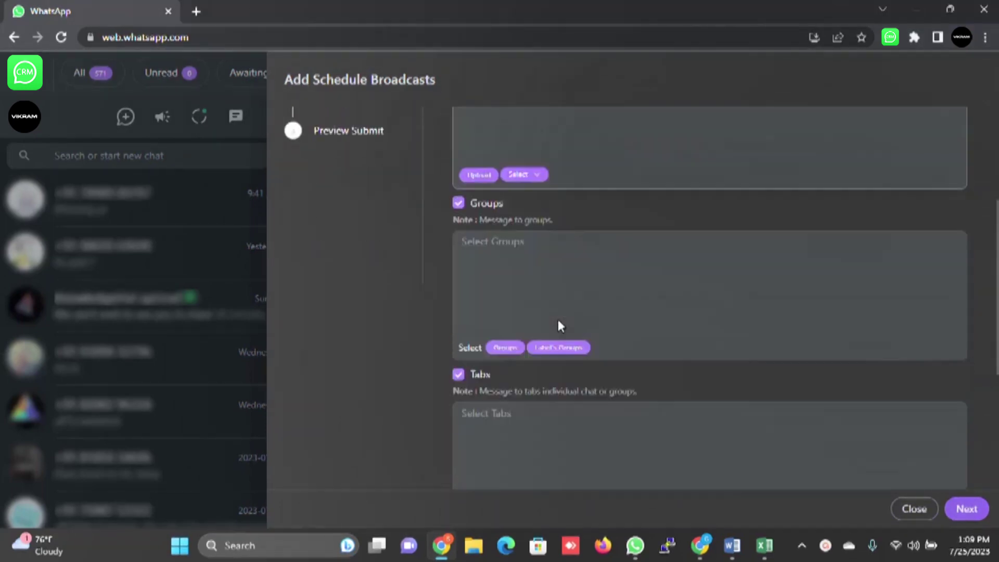
scroll(558, 320, "up", 5)
Step: Type 'Wel' as the name, target the hi label, and advance to Choose Message & Delay
left_click(535, 151)
type("Wel")
scroll(763, 249, "down", 4)
scroll(765, 260, "down", 4)
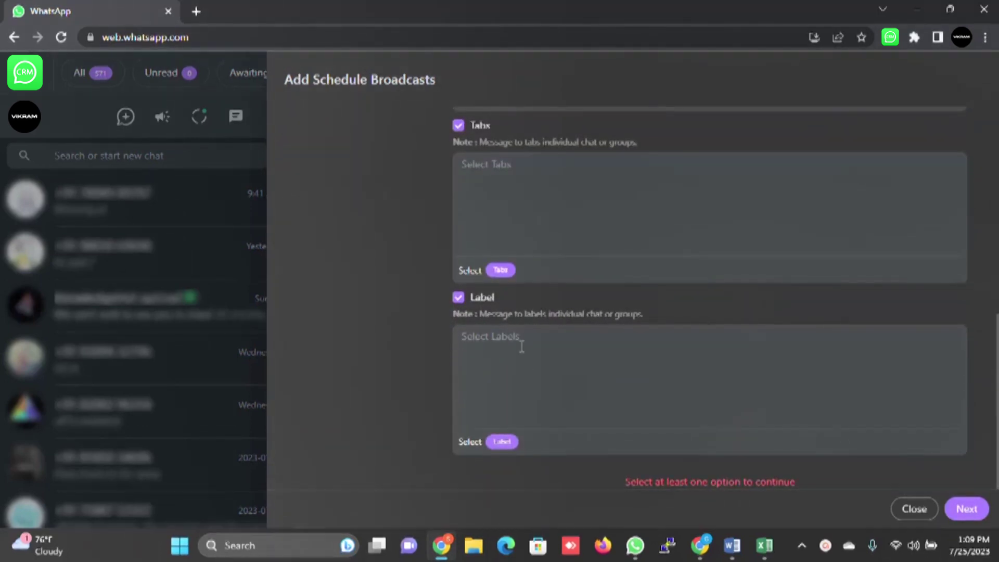
left_click(502, 442)
left_click(322, 203)
left_click(659, 493)
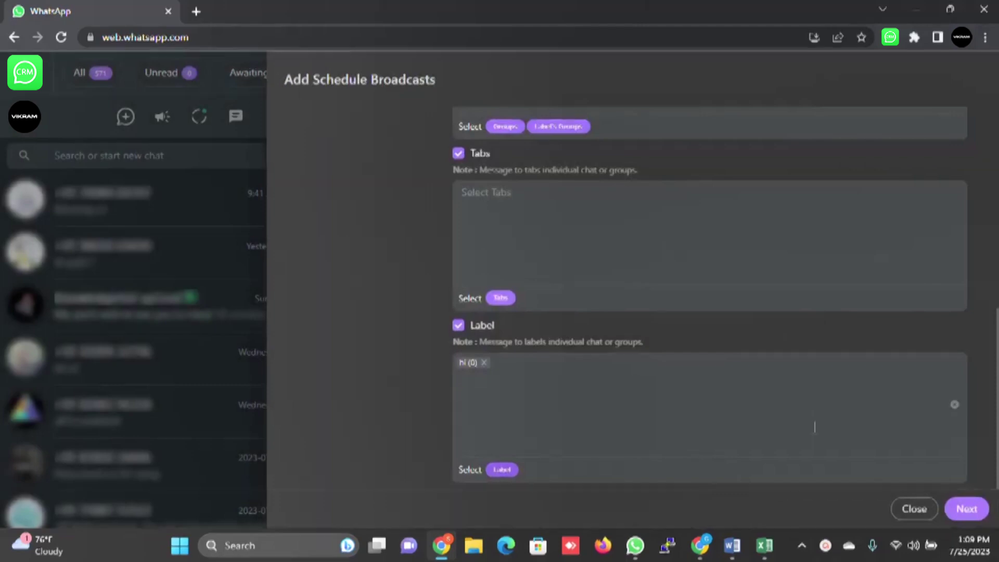
left_click(976, 520)
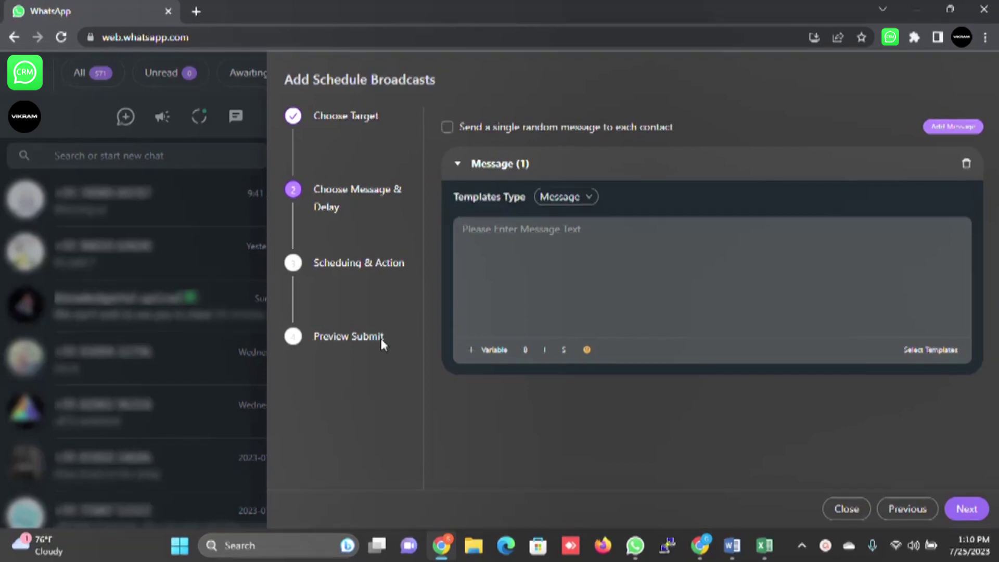
Step: Close the unfinished broadcast, open and cancel a new scheduled message, then open Notes
left_click(848, 509)
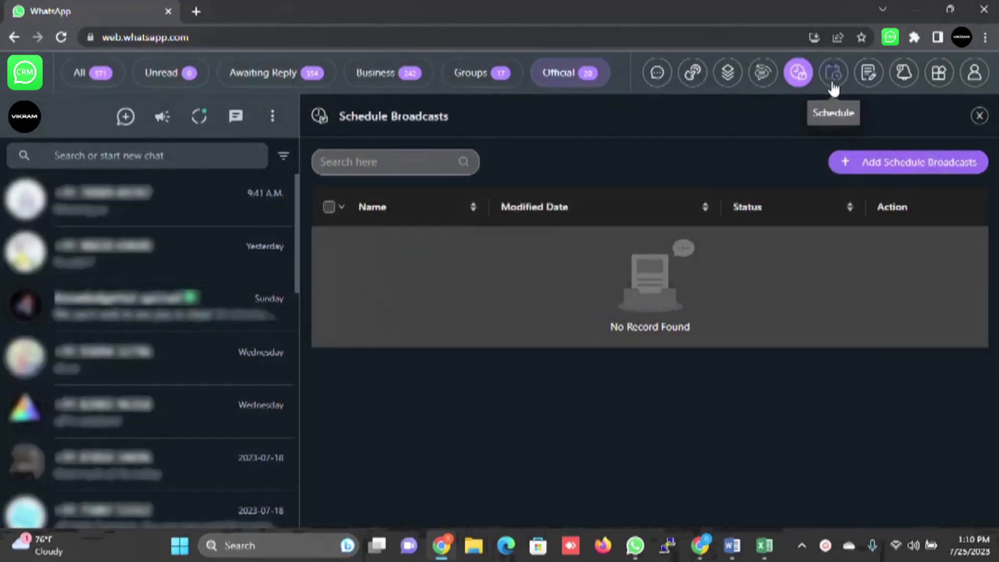
left_click(833, 74)
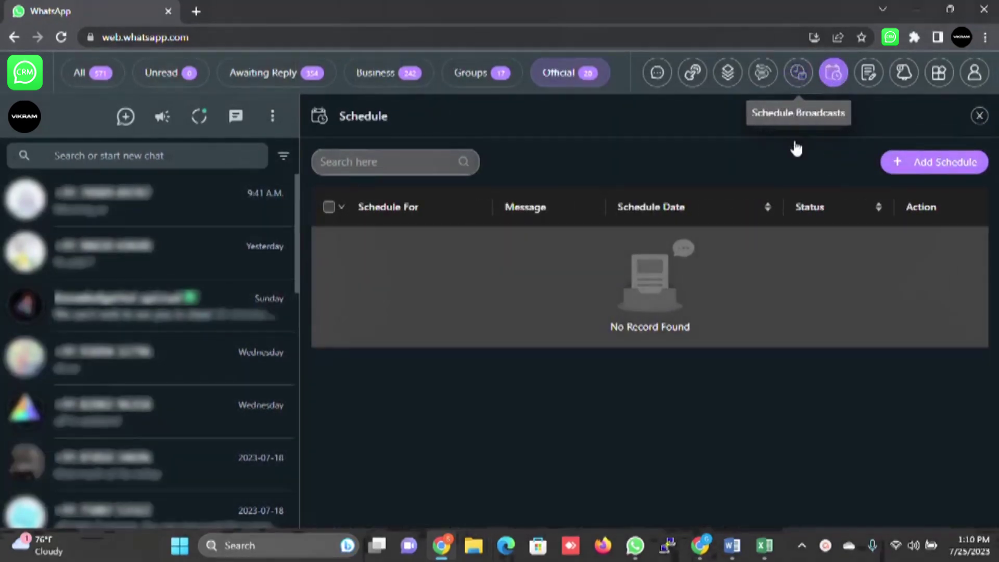
left_click(798, 73)
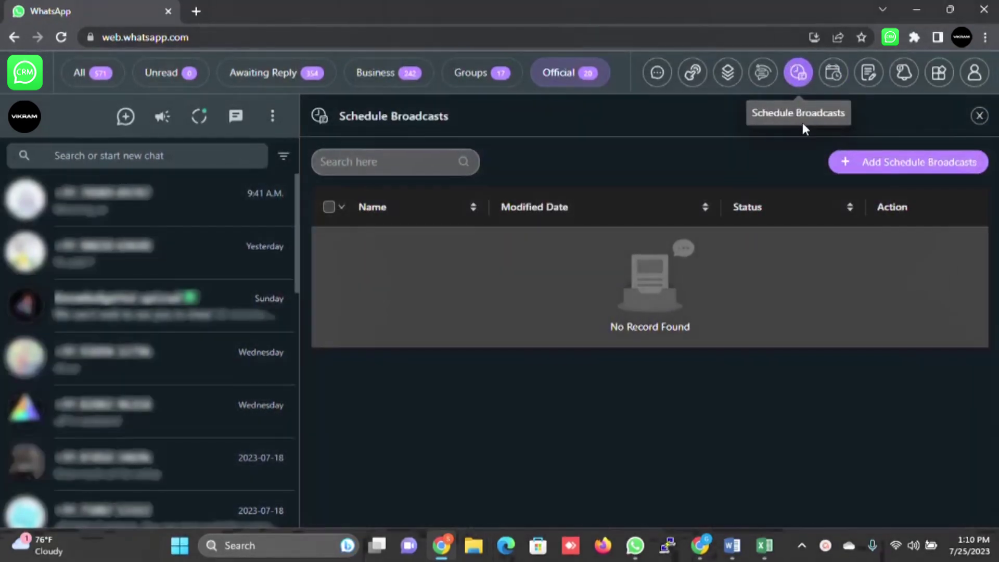
left_click(837, 76)
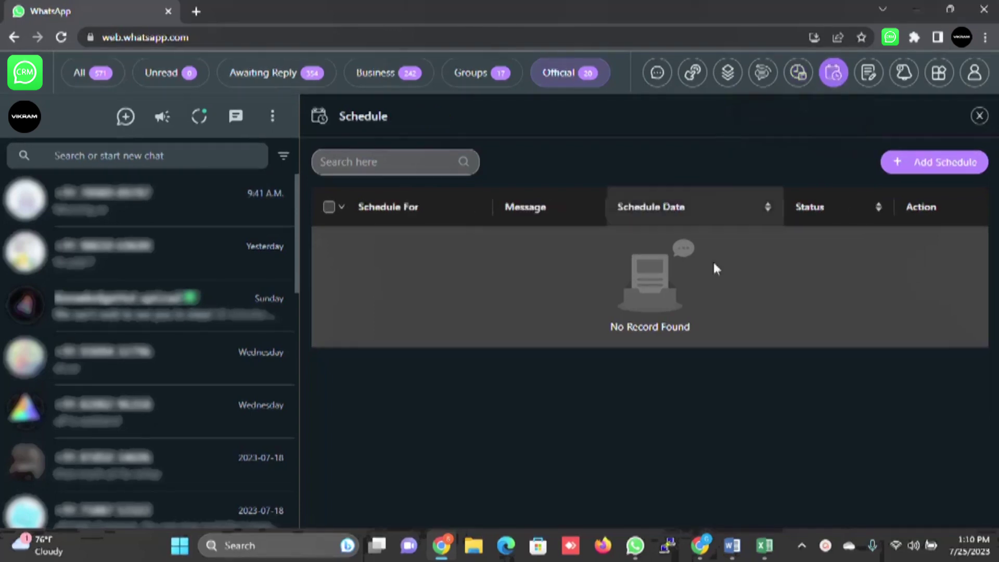
left_click(906, 163)
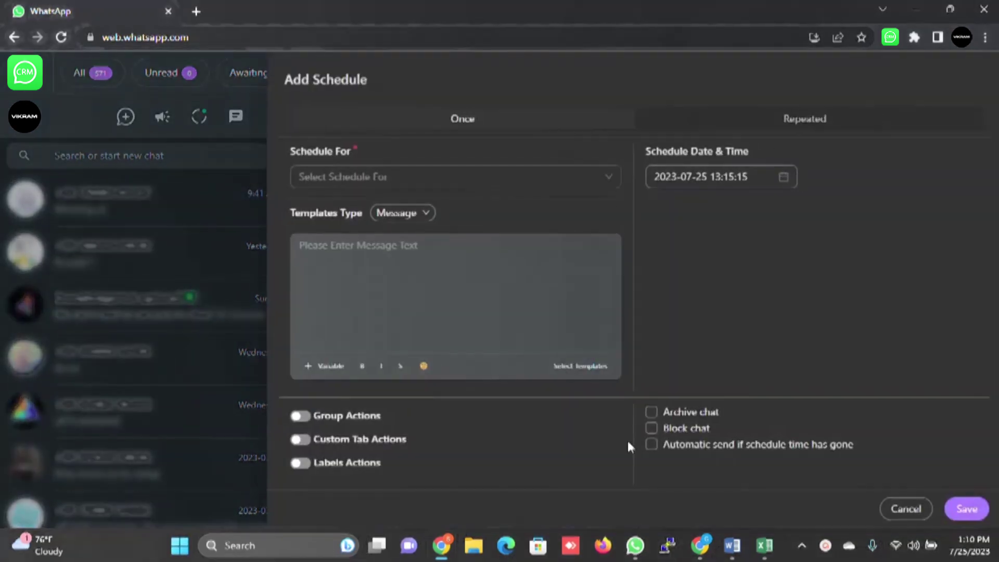
left_click(907, 511)
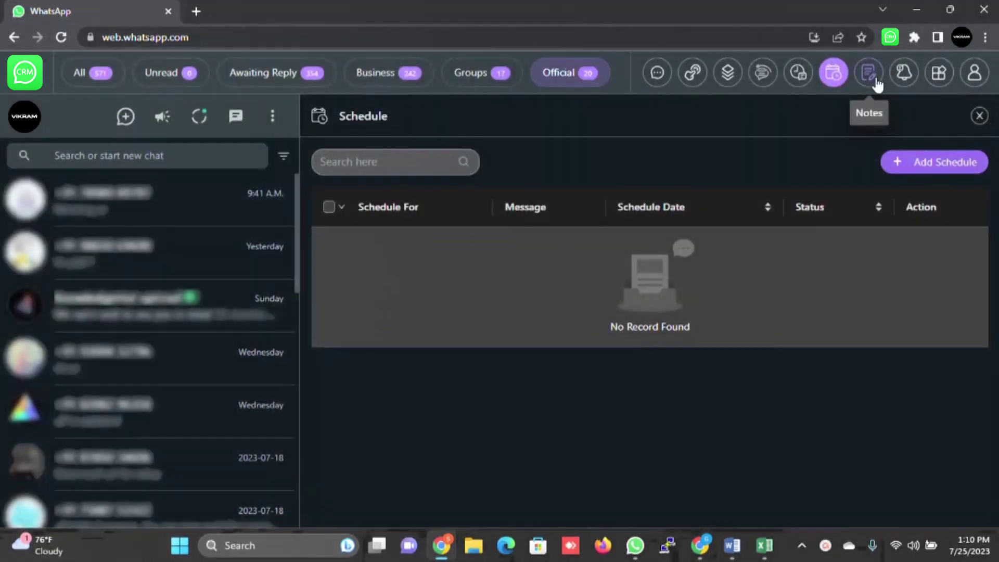
left_click(877, 83)
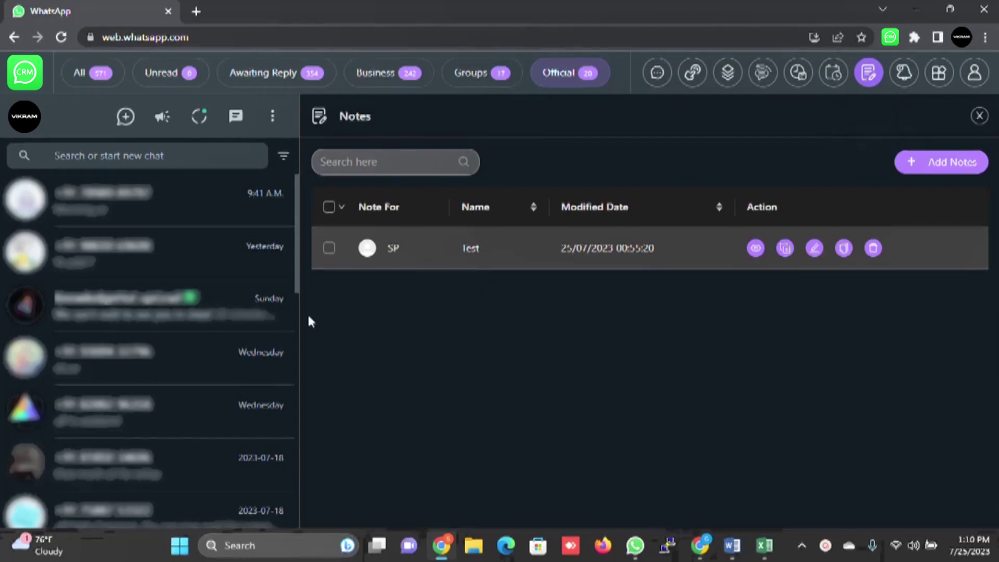
Step: Delete the existing follow-up reminder from the reminder list
left_click(906, 76)
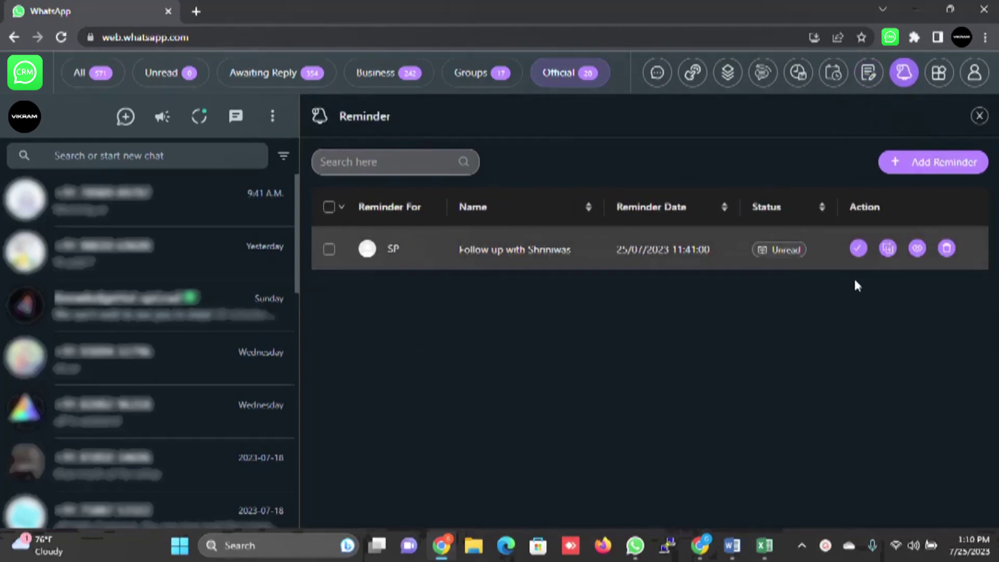
left_click(947, 248)
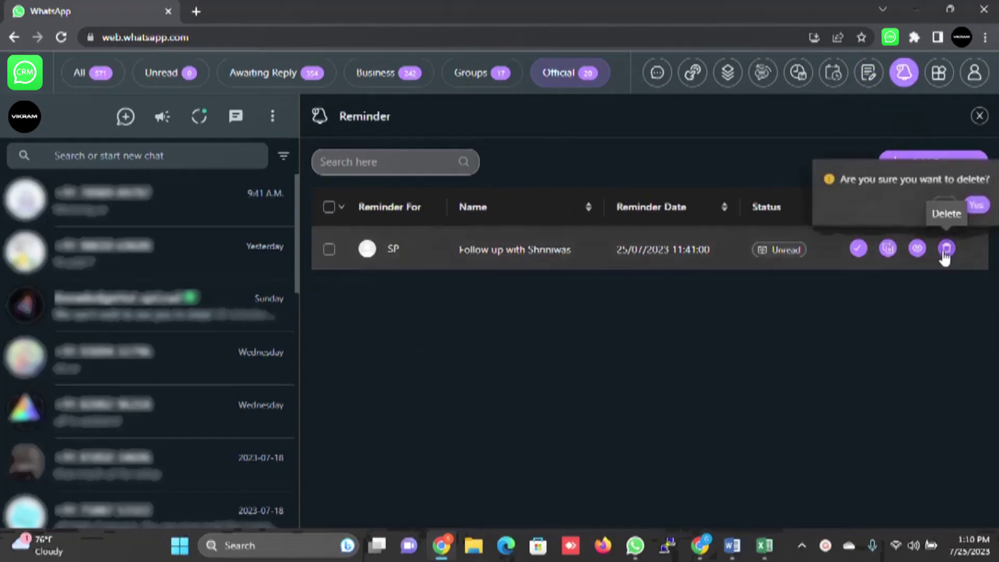
left_click(978, 210)
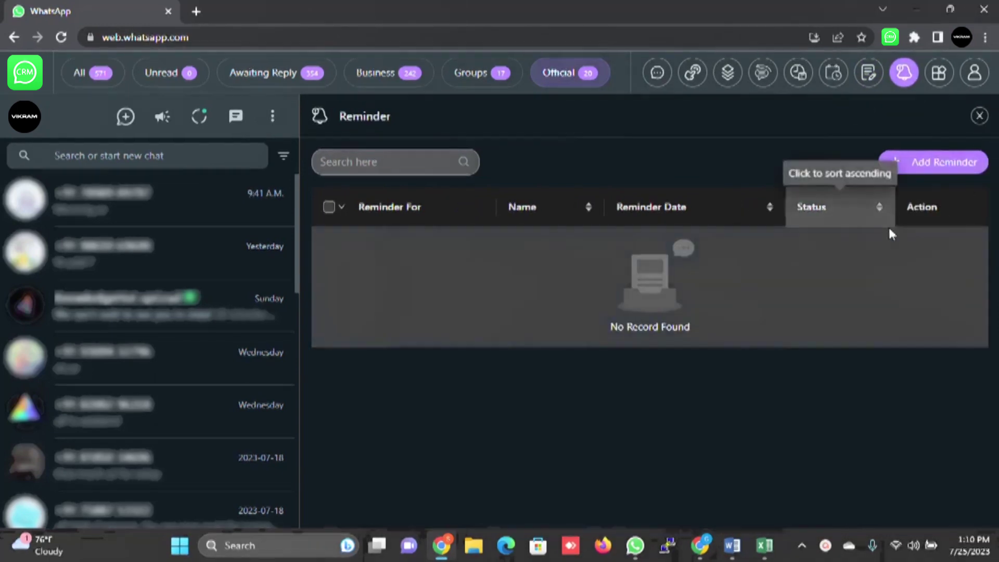
Step: Start a new reminder and set its due date and time to 25/07/2023 13:15:43
left_click(962, 163)
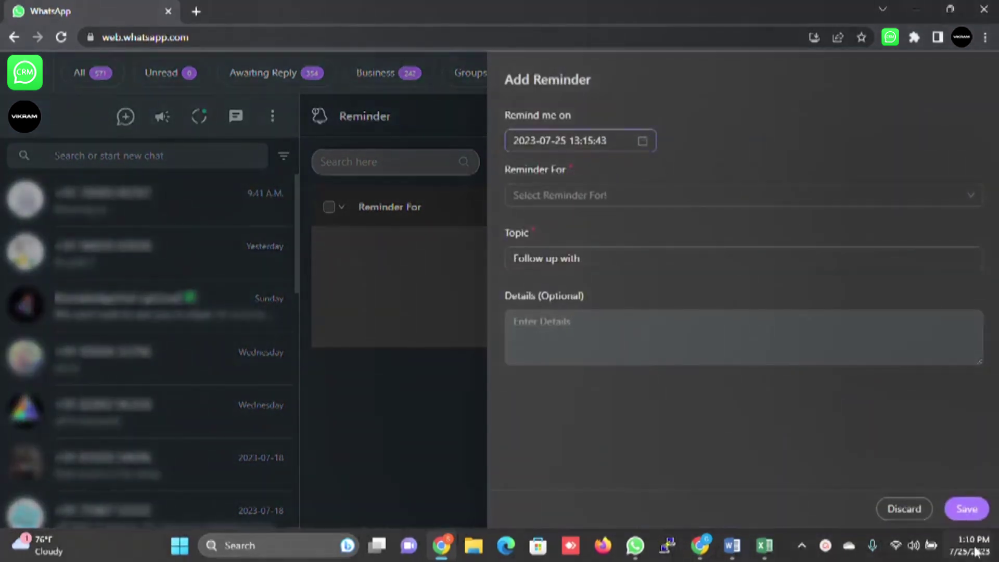
mouse_move(972, 549)
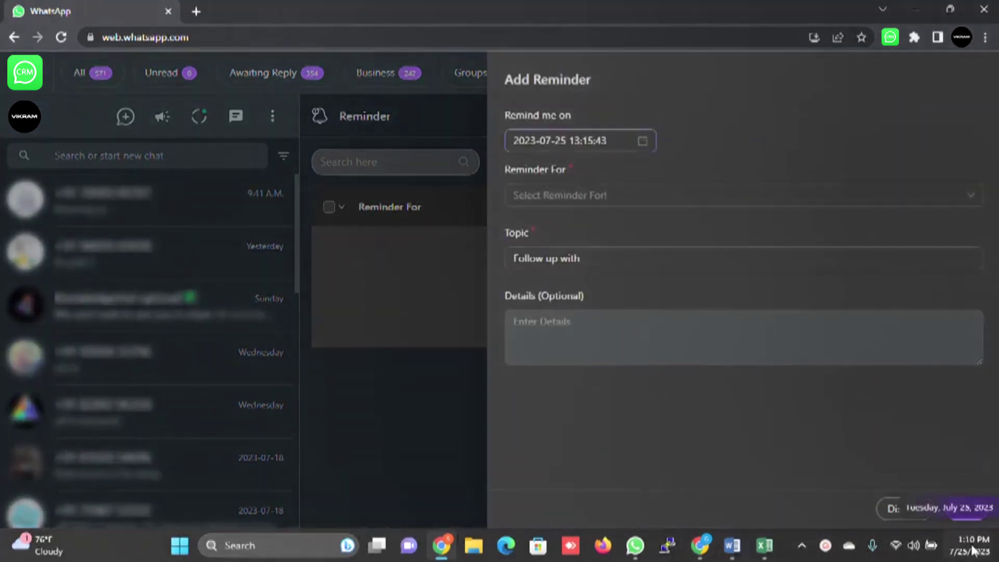
left_click(641, 142)
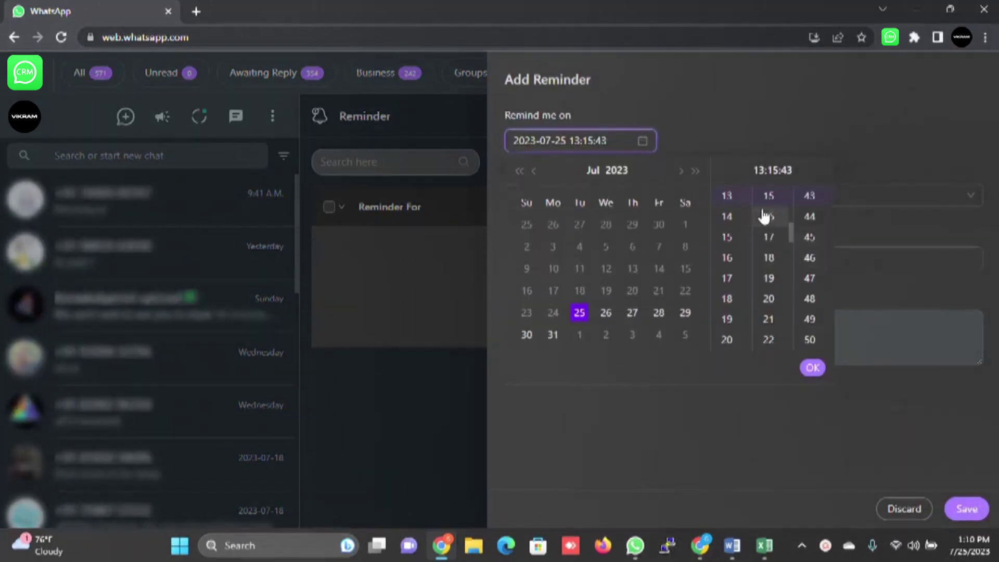
scroll(766, 225, "up", 2)
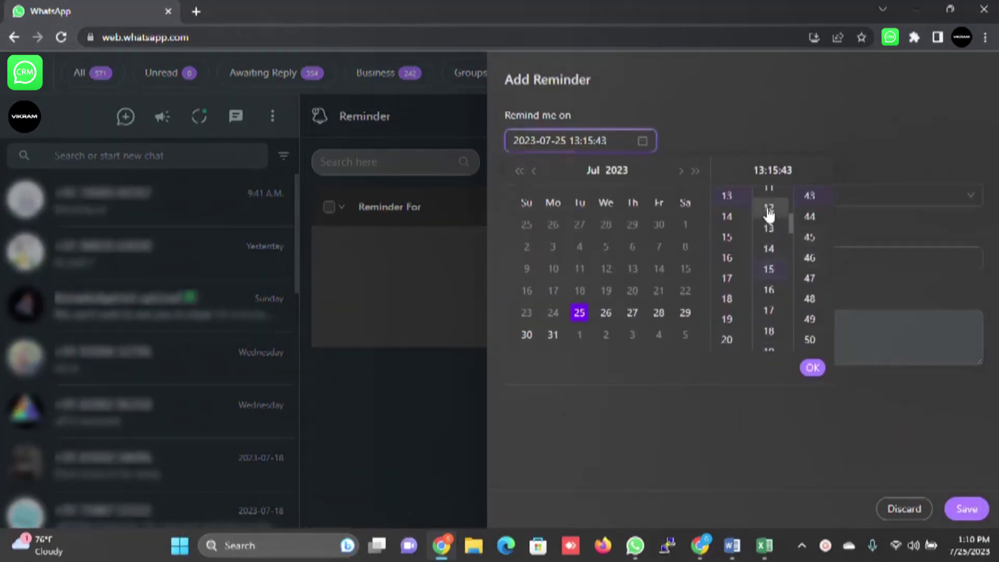
left_click(769, 209)
scroll(810, 207, "up", 10)
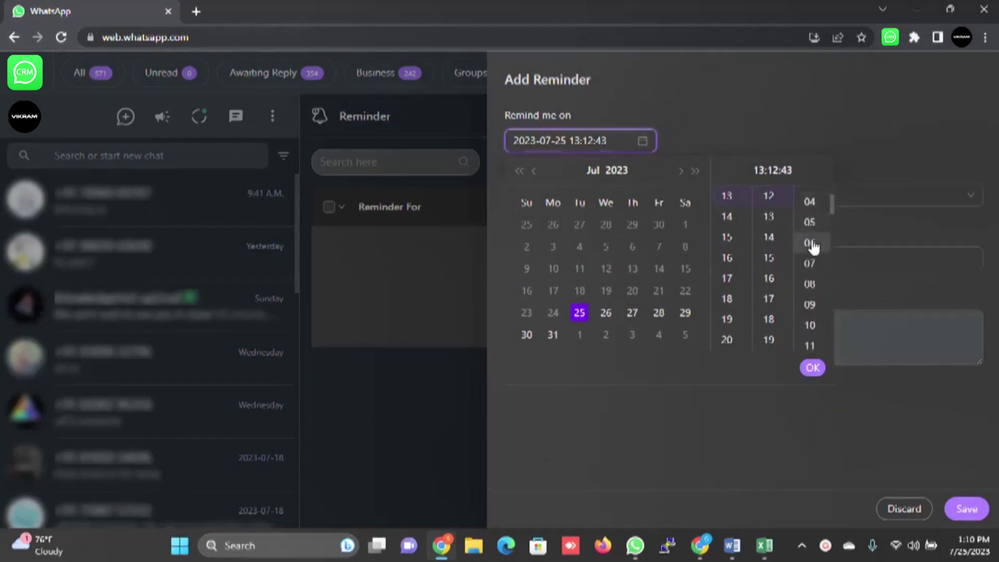
left_click(811, 243)
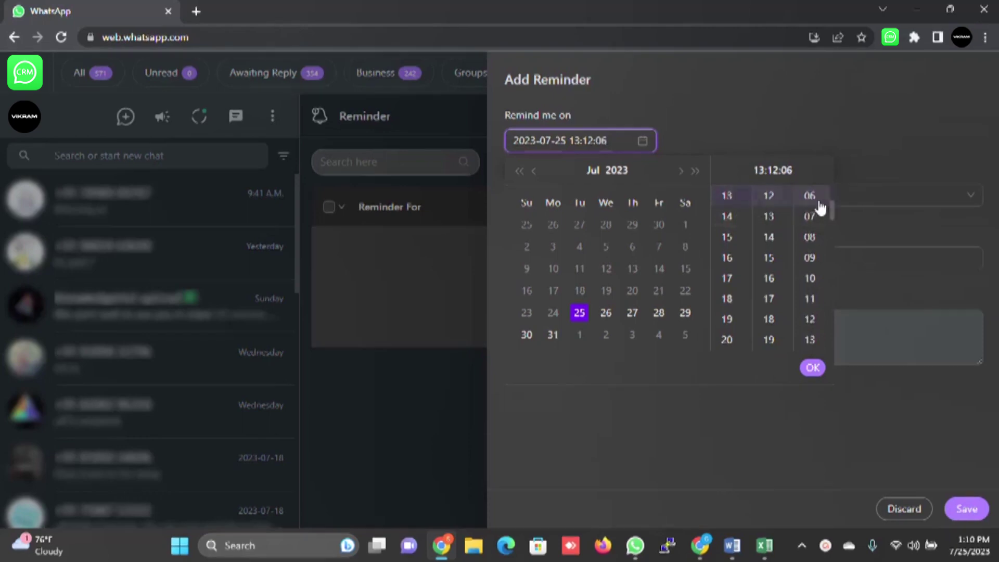
left_click(966, 512)
Step: Assign the reminder to the contact, add a topic and a note to chase their payment, then save
left_click(587, 190)
left_click(562, 271)
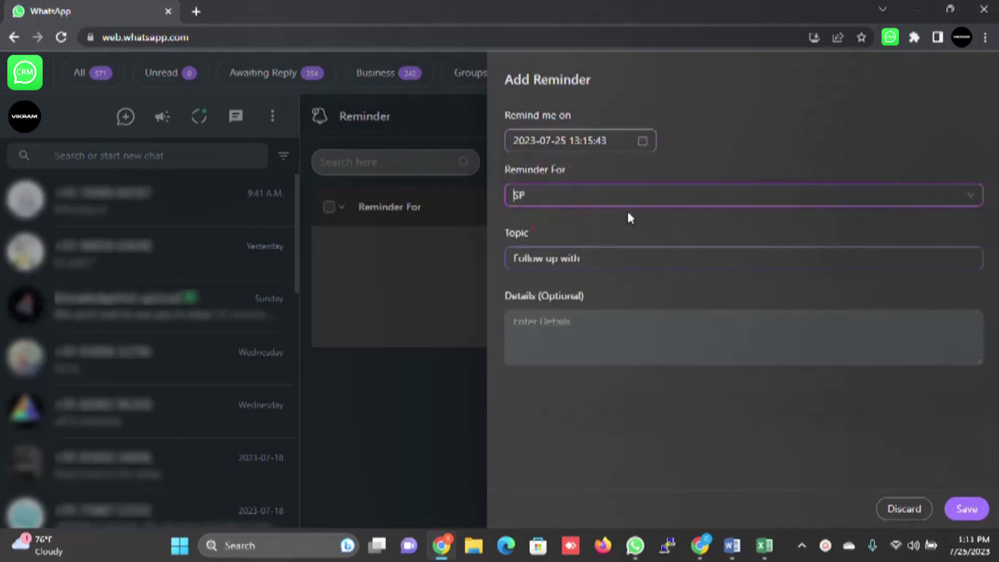
left_click(607, 256)
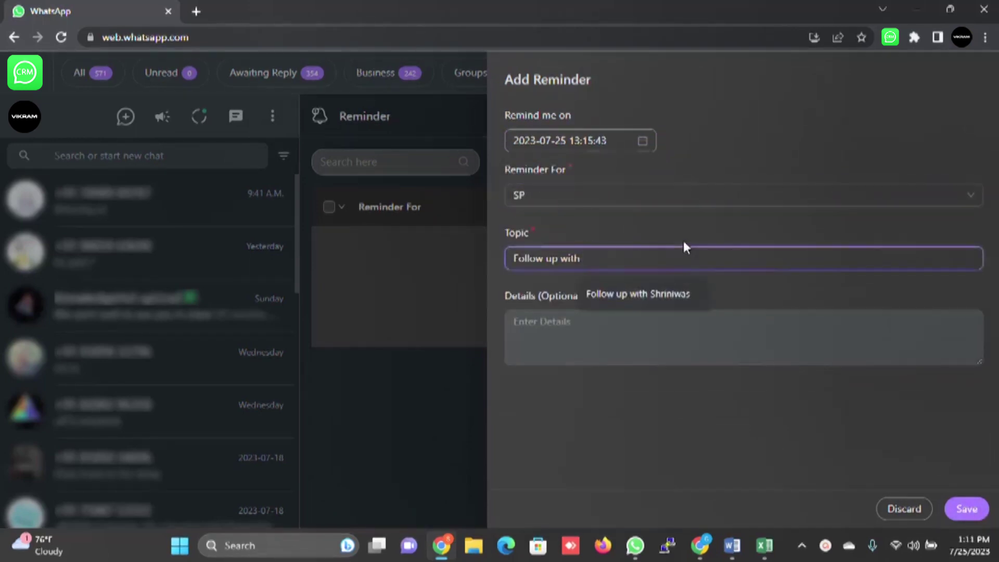
type("Sandeep")
key("Tab")
type("Hi Sandeep,")
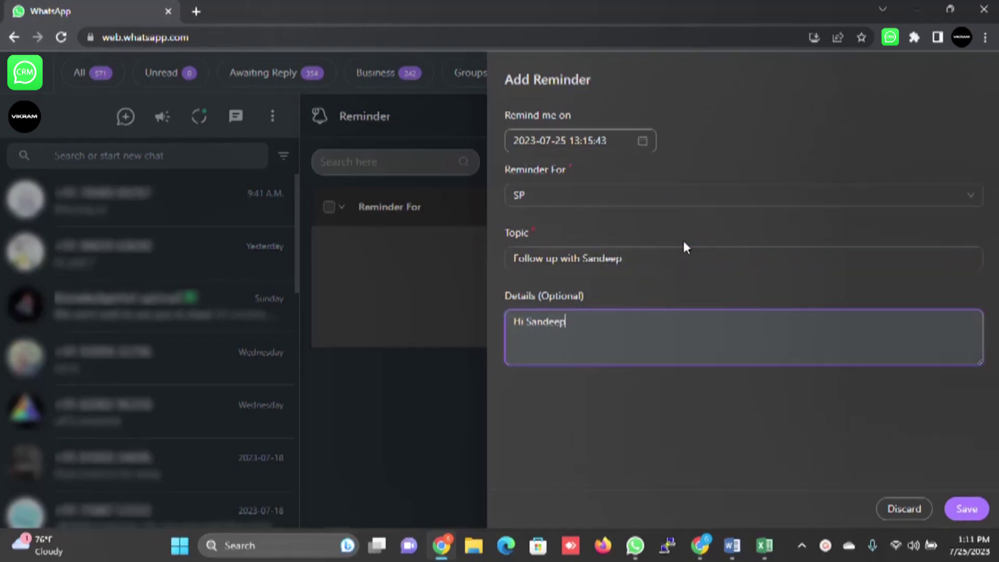
key("BackSpace")
key("BackSpace")
key("BackSpace")
key("BackSpace")
key("BackSpace")
key("BackSpace")
key("BackSpace")
key("BackSpace")
key("BackSpace")
key("BackSpace")
key("BackSpace")
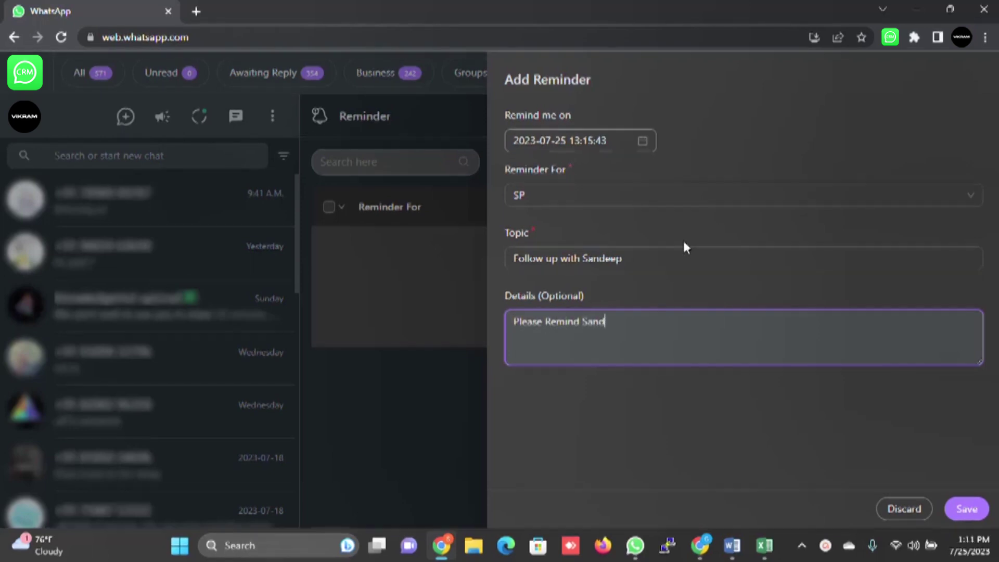
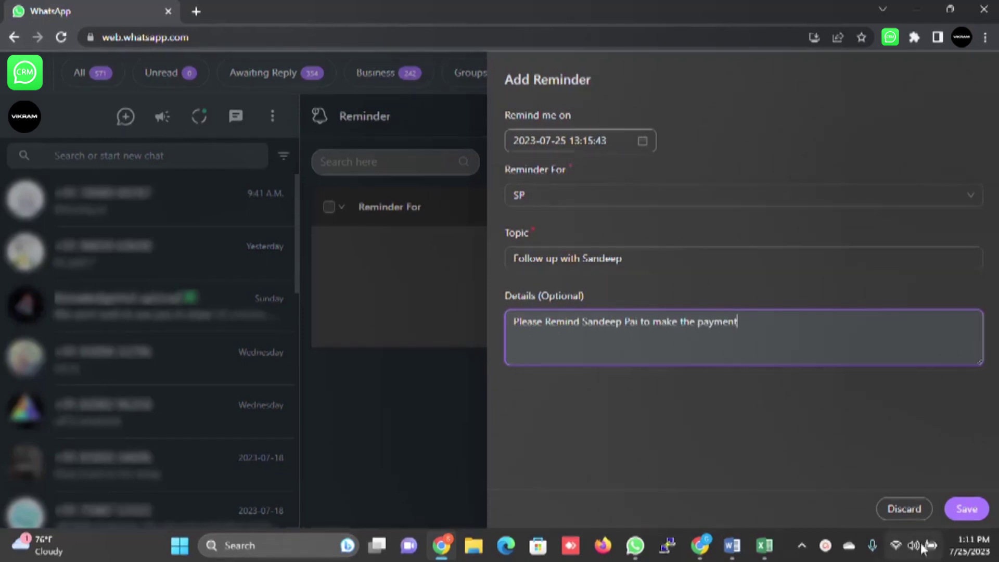
left_click(965, 506)
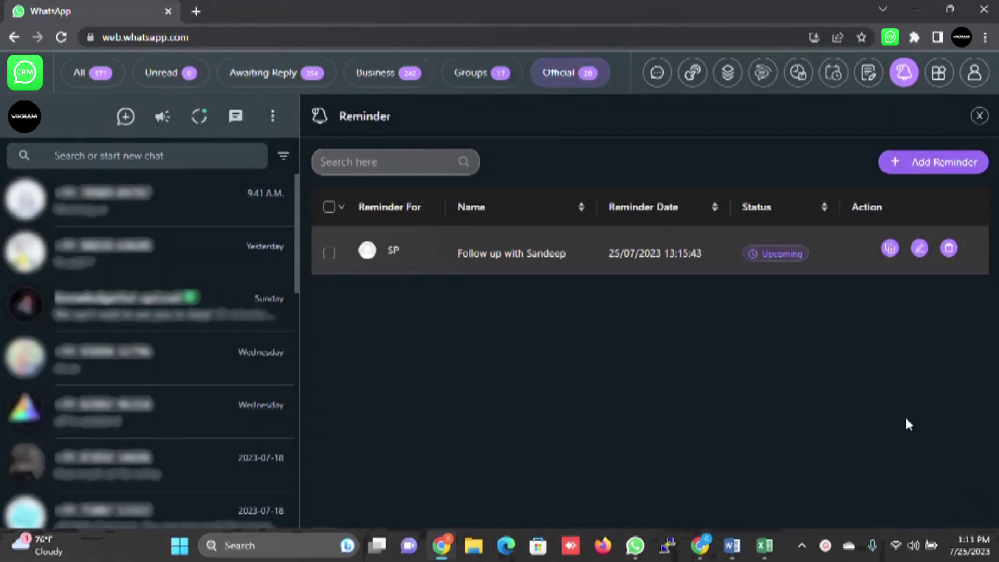
Step: Toggle profile-name and message blurring off and back on in Blur Settings, ending on the WhatsApp Link Generator
left_click(940, 77)
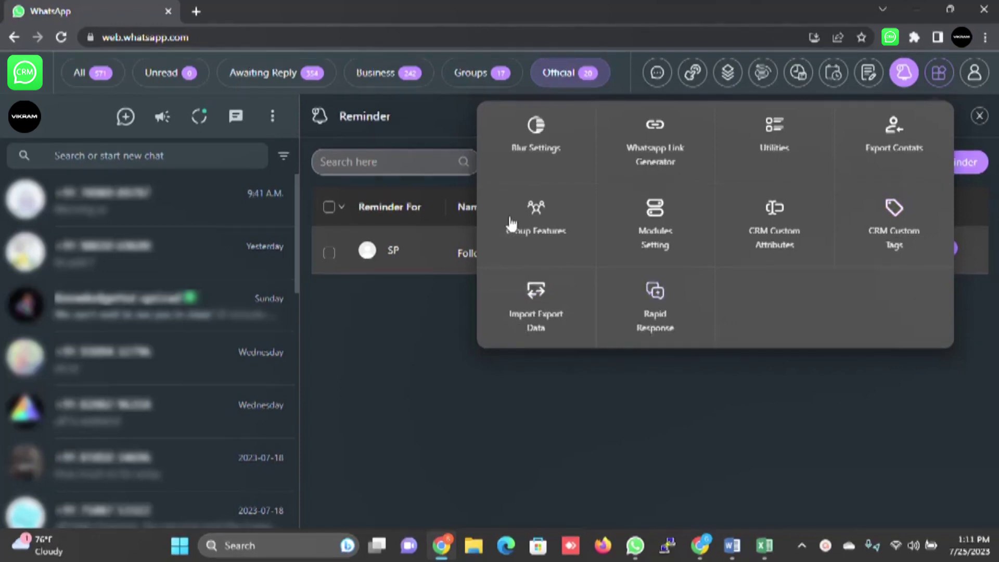
left_click(541, 147)
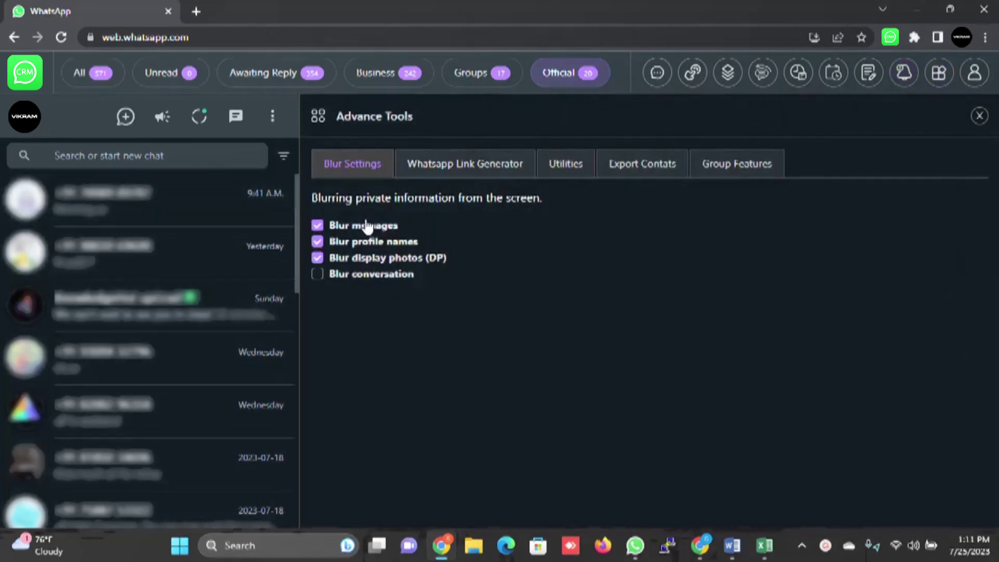
left_click(319, 243)
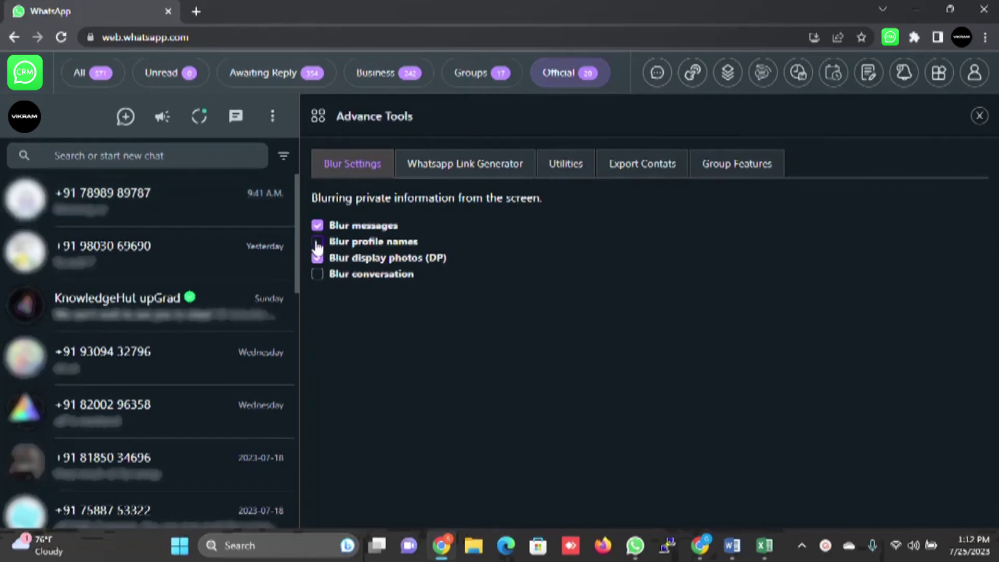
left_click(318, 242)
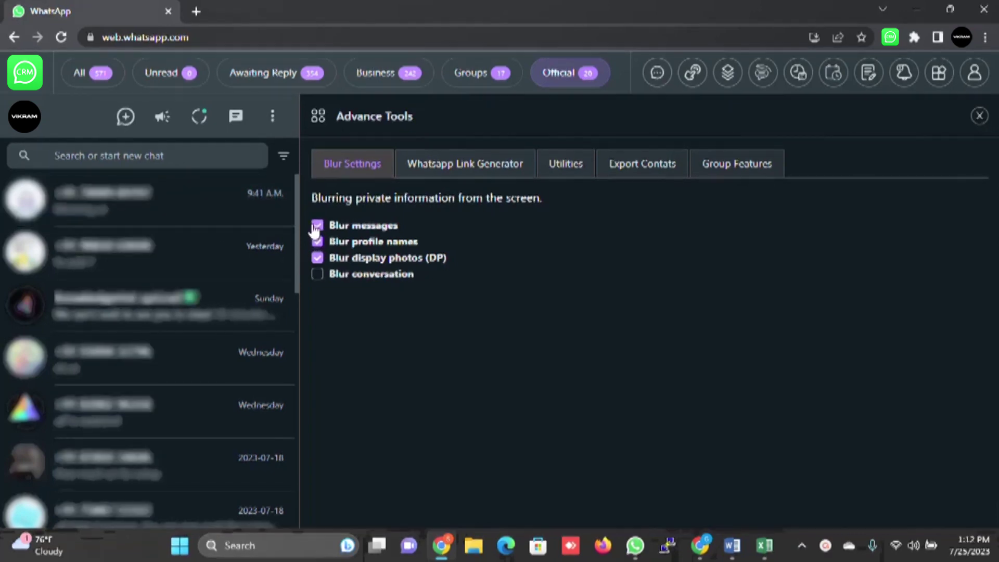
left_click(318, 226)
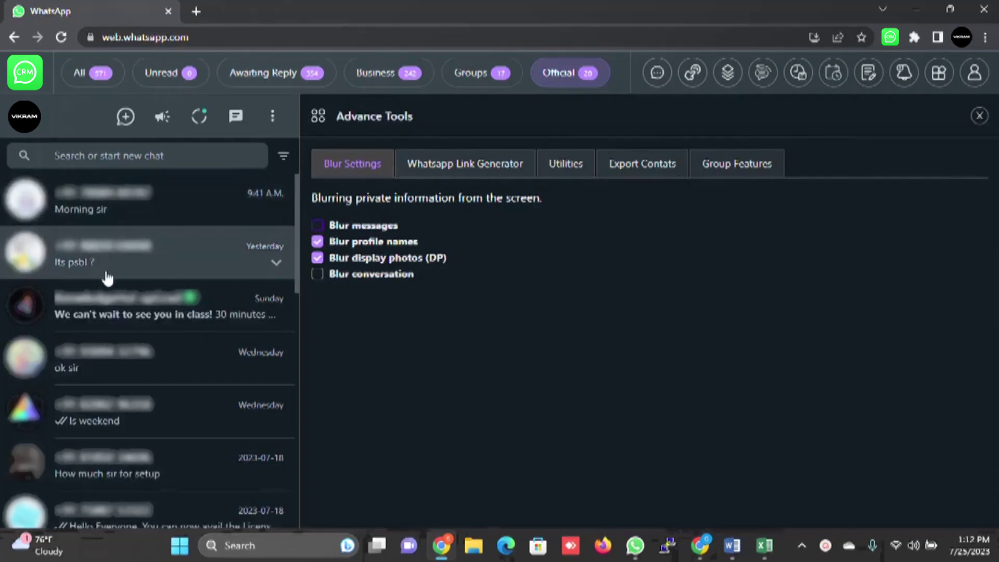
left_click(317, 226)
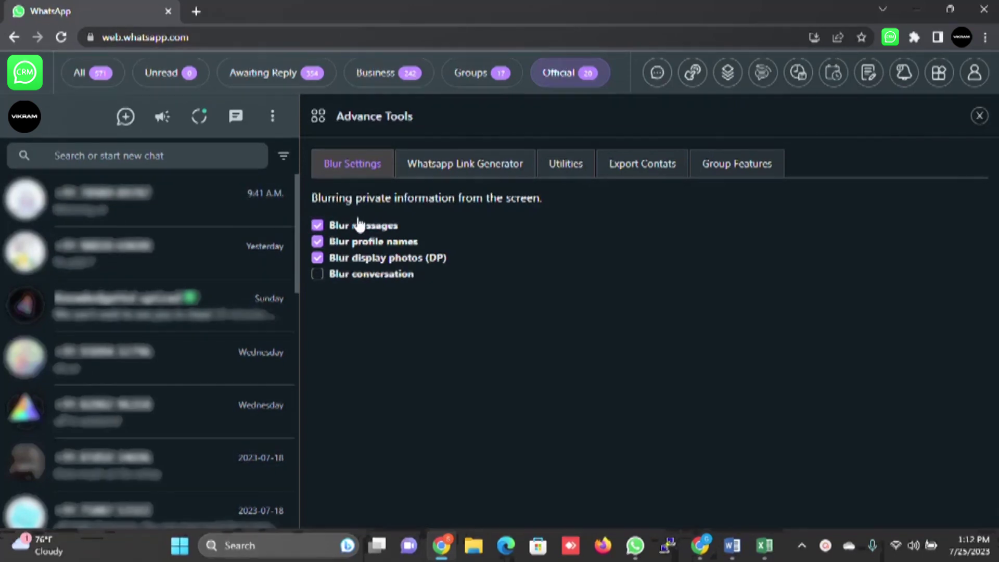
left_click(458, 172)
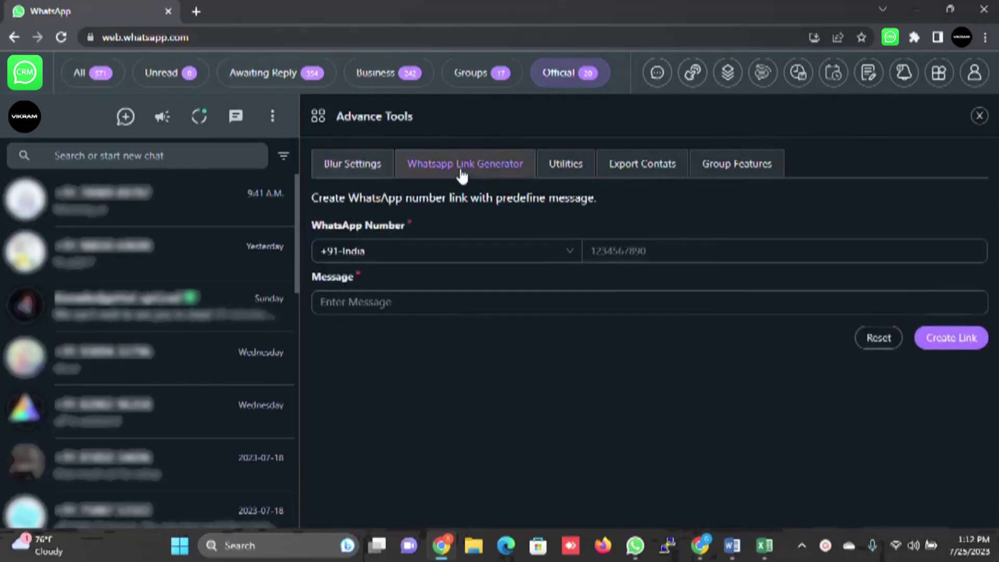
Step: In Utilities, turn 'Show only Profile icon in Chat list' on, then back off
left_click(644, 252)
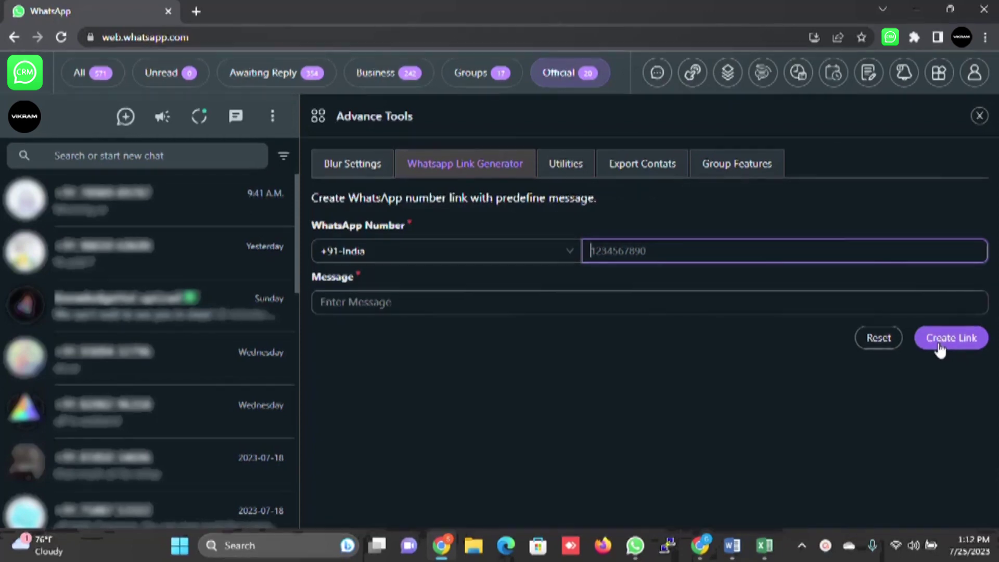
left_click(558, 163)
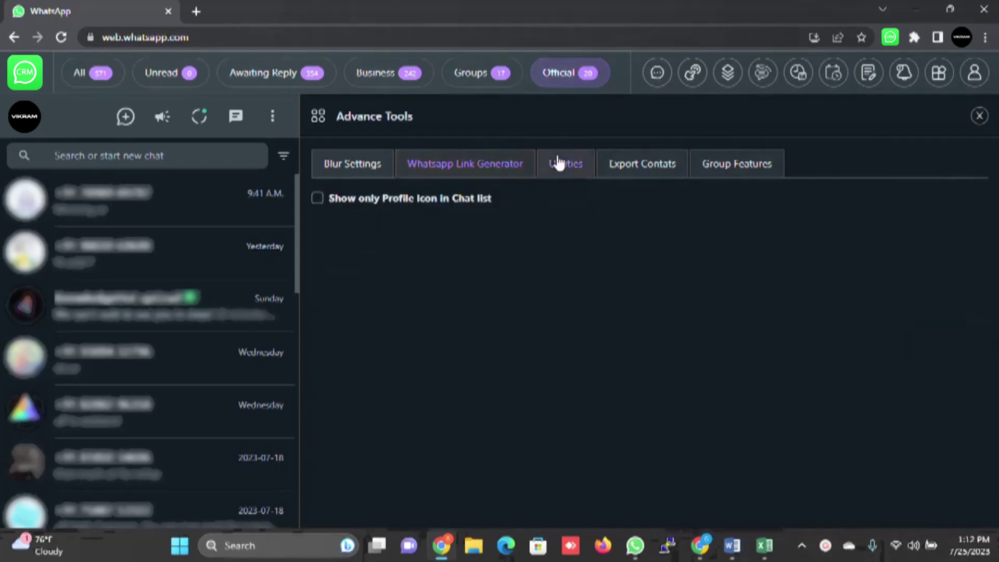
left_click(364, 200)
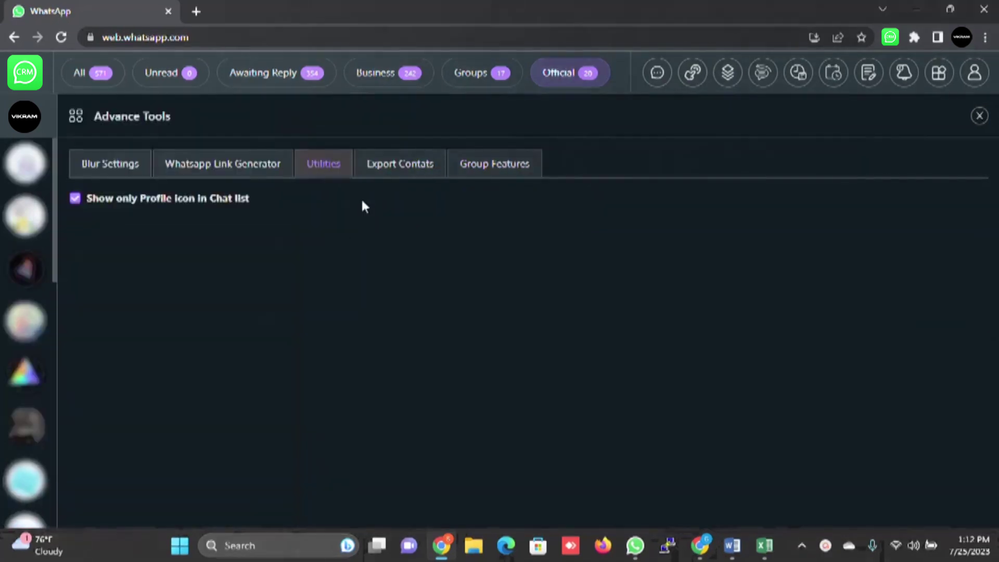
left_click(175, 200)
Step: Export 'All contacts from the chat list' and download them as an Excel file
left_click(648, 169)
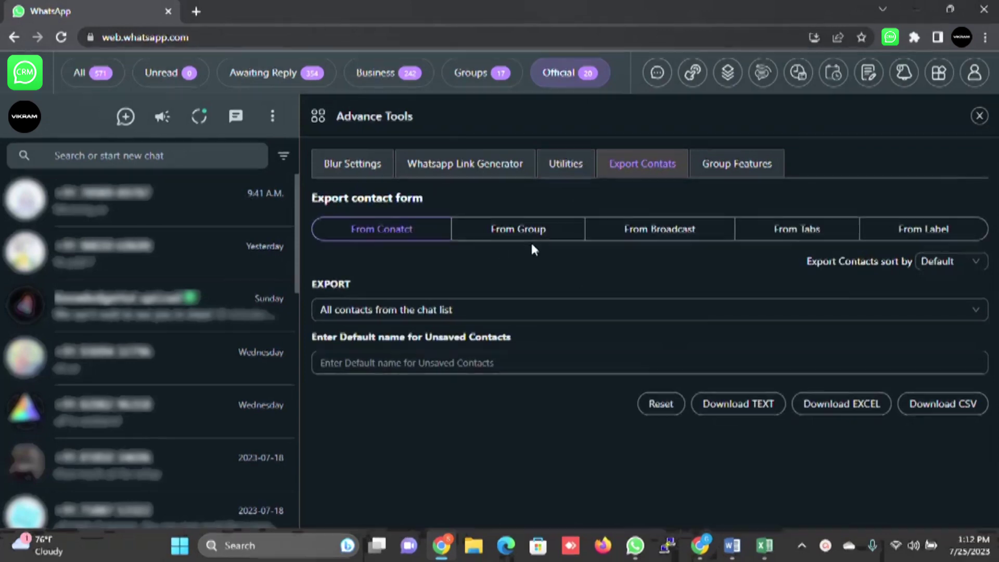
left_click(974, 311)
left_click(402, 339)
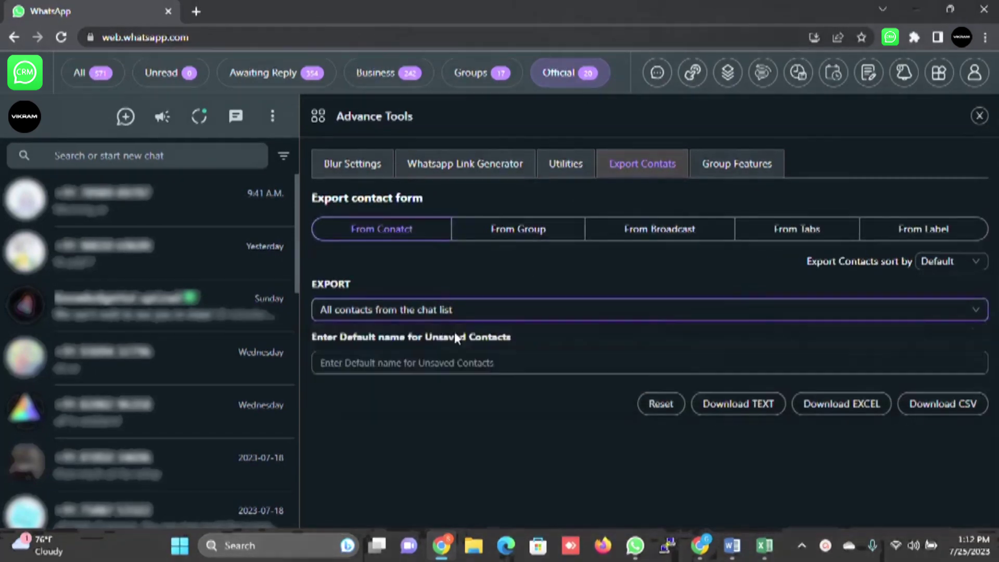
left_click(722, 363)
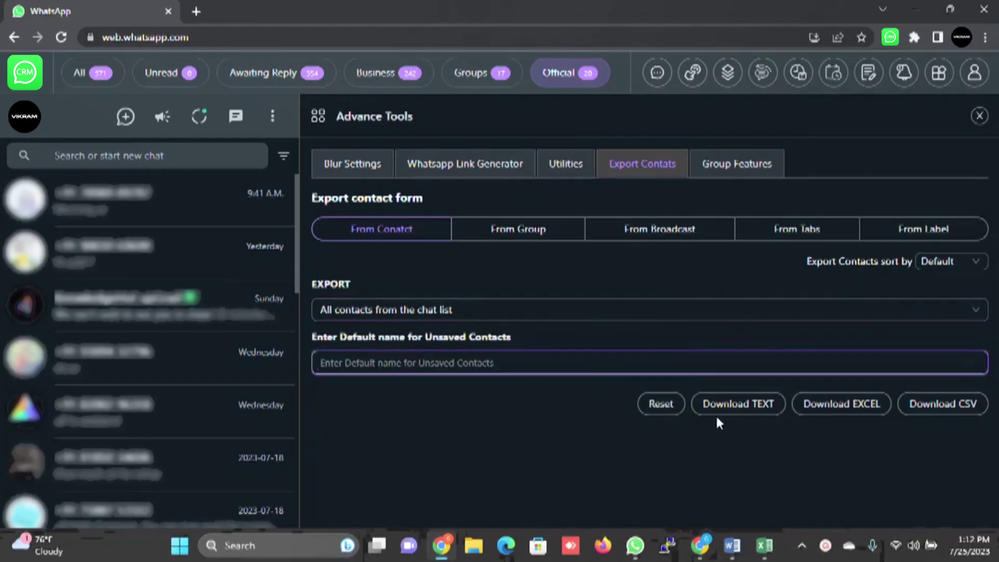
left_click(846, 411)
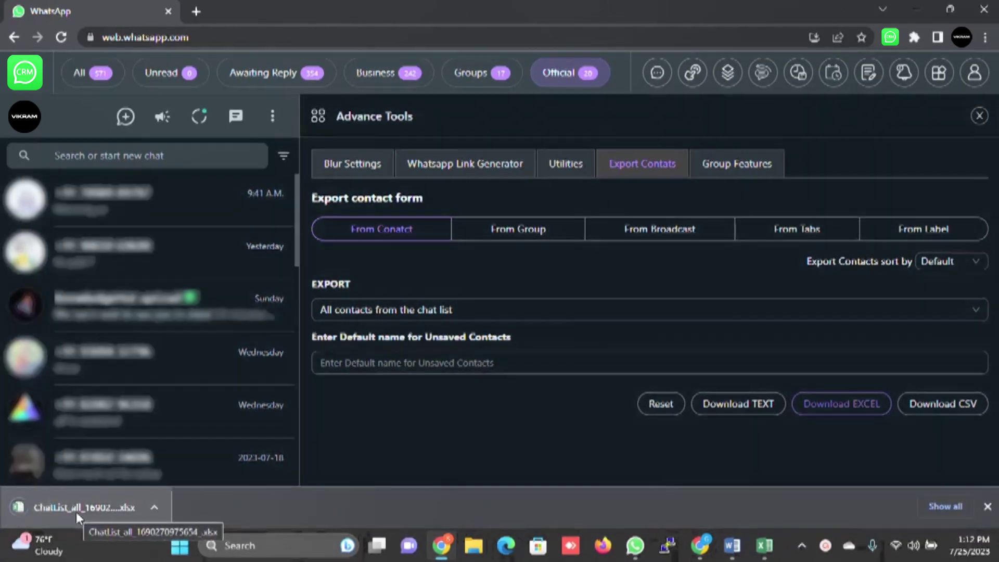
Step: Open ChatList_all_1690270975654.xlsx in Excel to review it, then close Excel
left_click(76, 511)
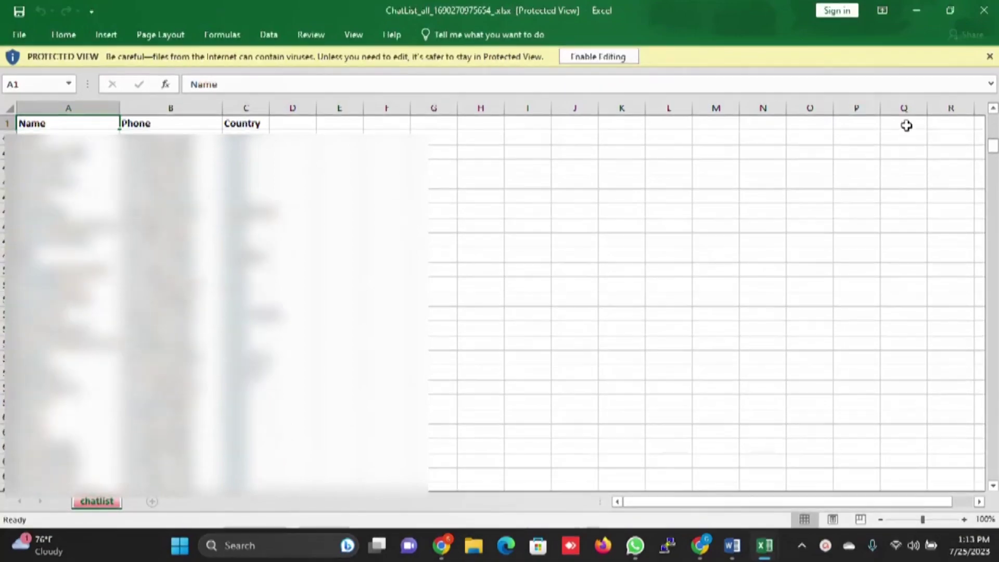
left_click(917, 10)
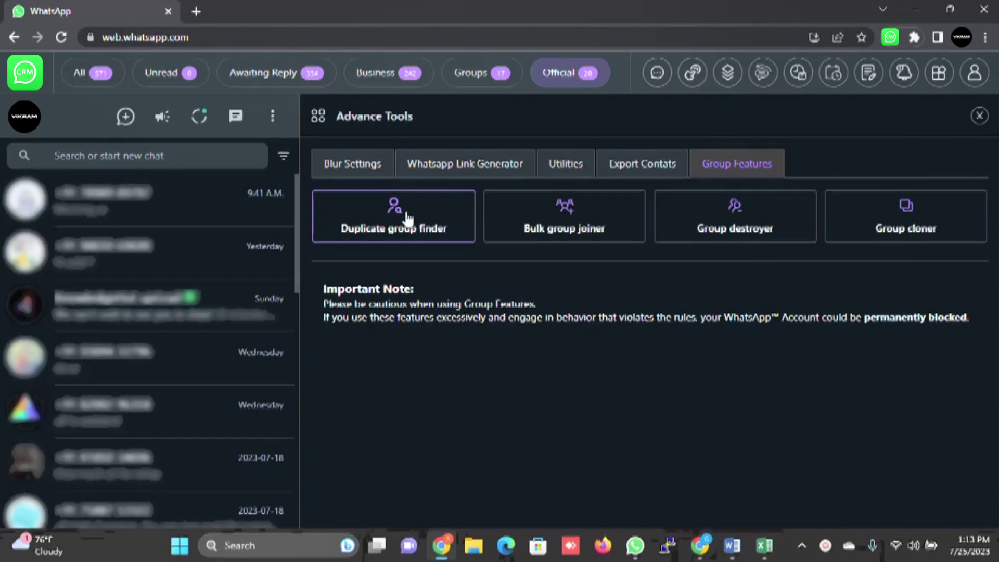
Step: Open and cancel the Bulk group joiner, then bring up the CRM tools menu
left_click(589, 218)
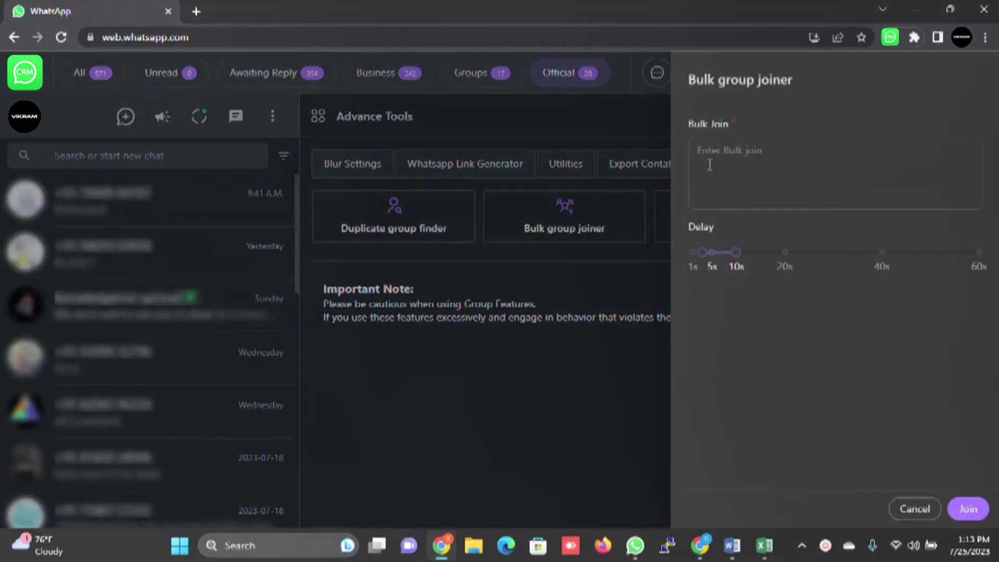
left_click(916, 510)
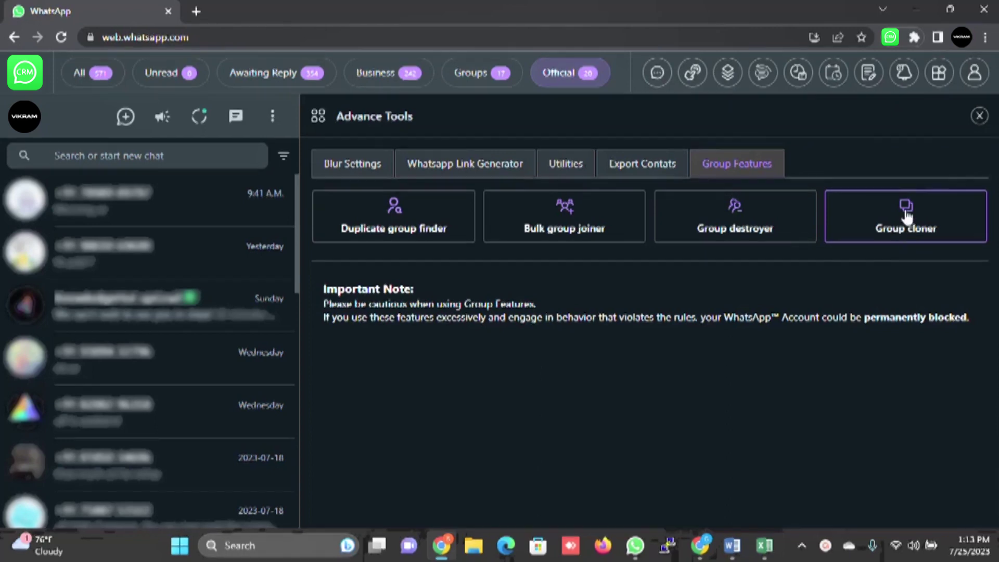
left_click(940, 72)
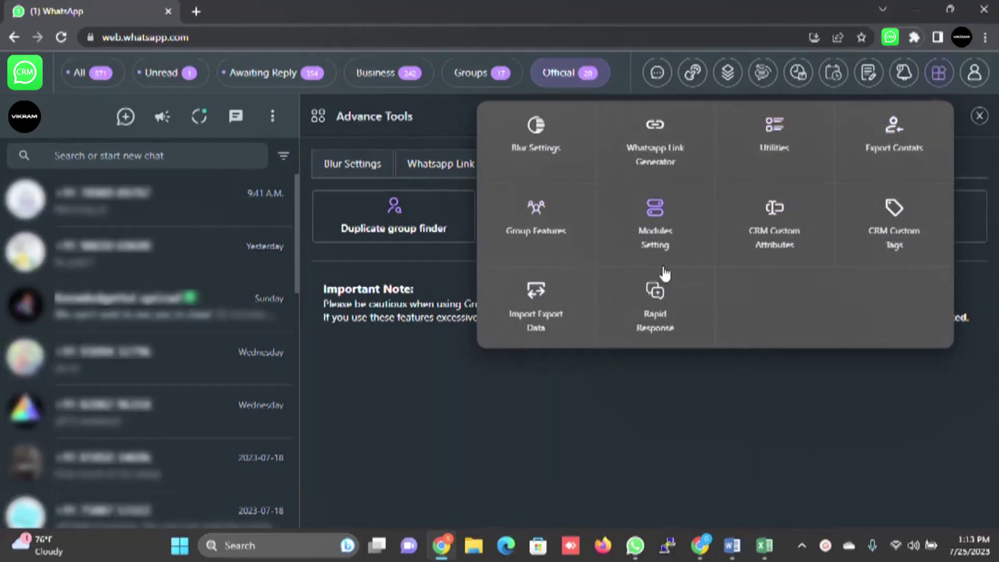
Step: Scroll through the eight CRM Custom Attributes, from Full Name to Tags, in Settings
left_click(666, 226)
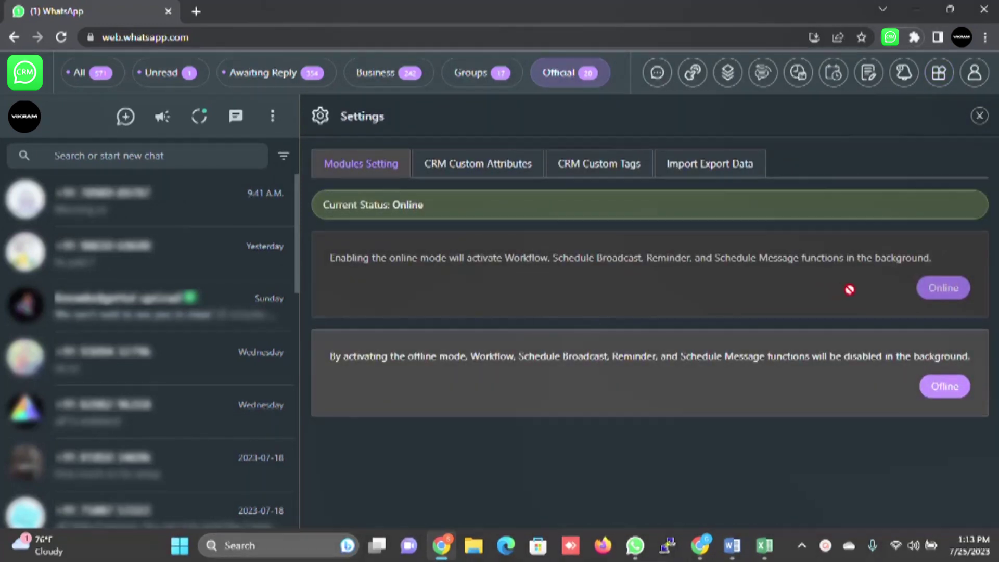
left_click(471, 168)
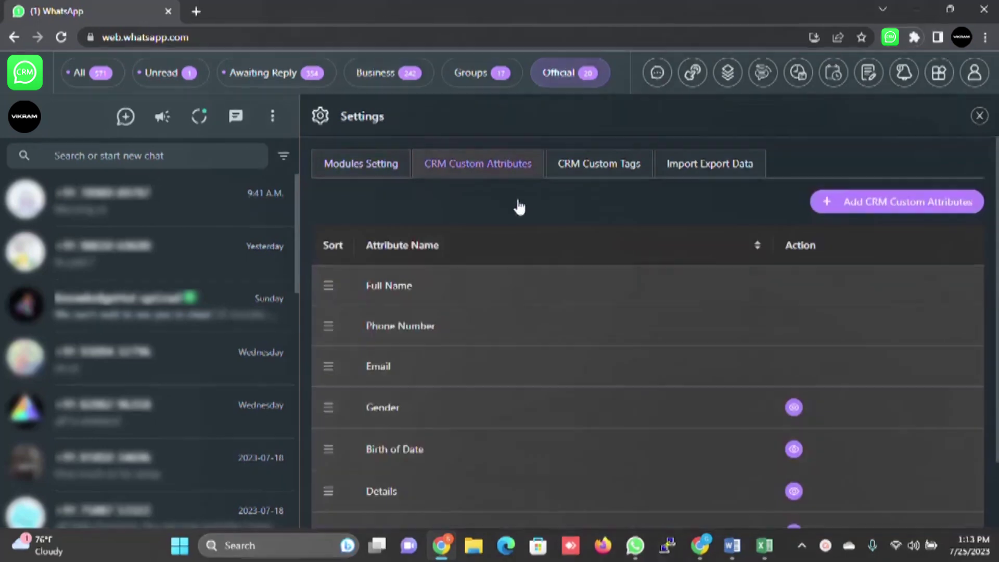
scroll(663, 272, "down", 2)
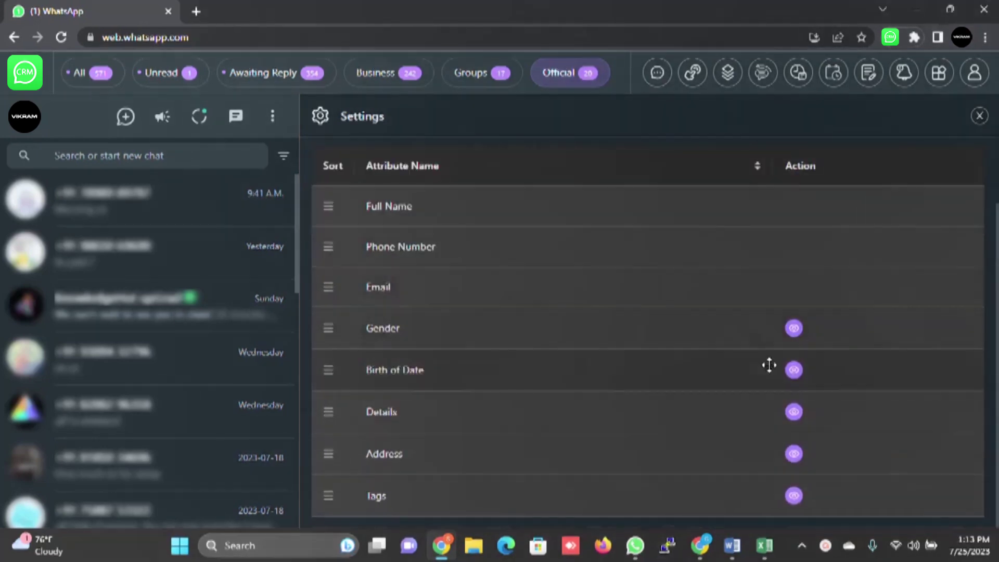
scroll(785, 358, "up", 2)
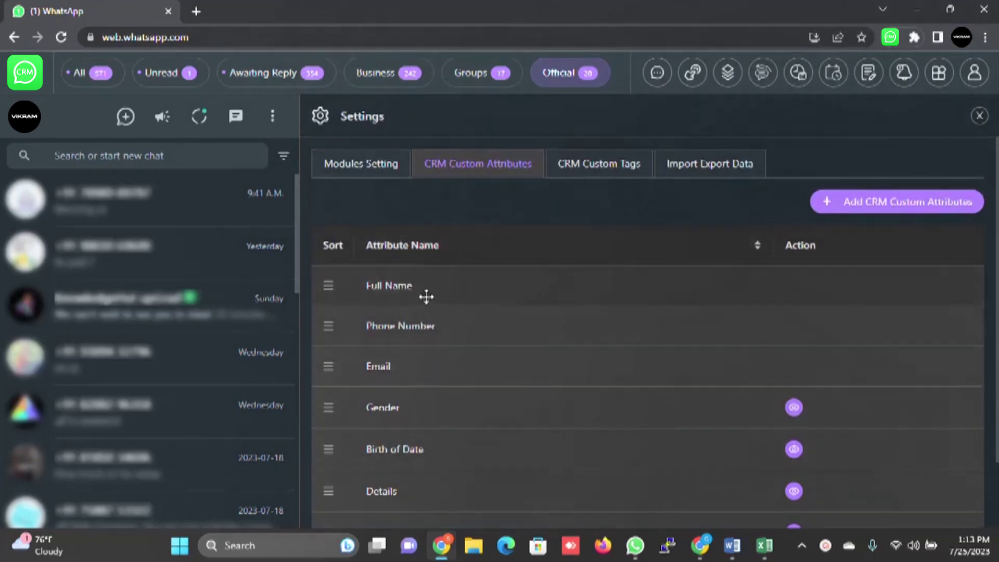
scroll(432, 351, "down", 2)
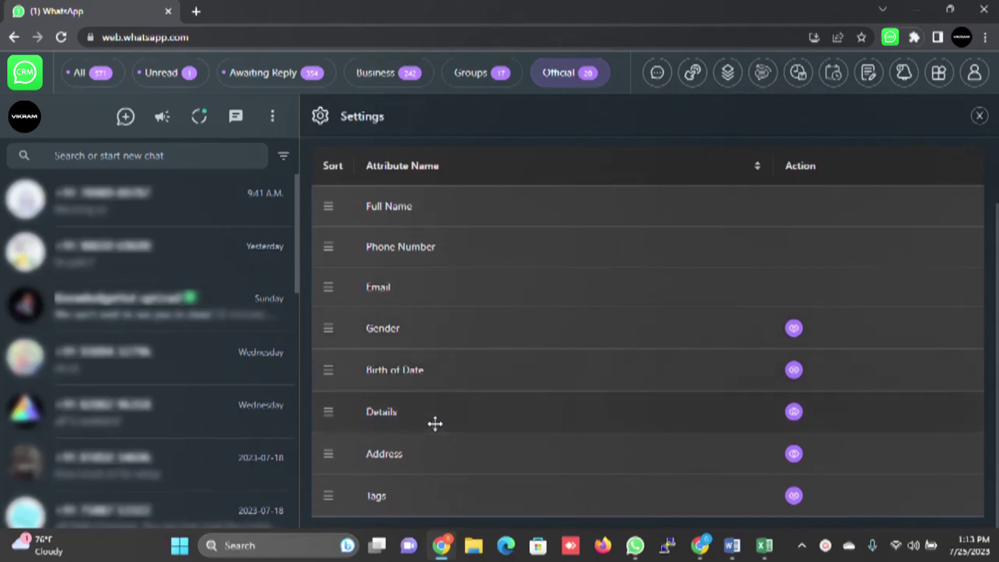
scroll(678, 385, "up", 2)
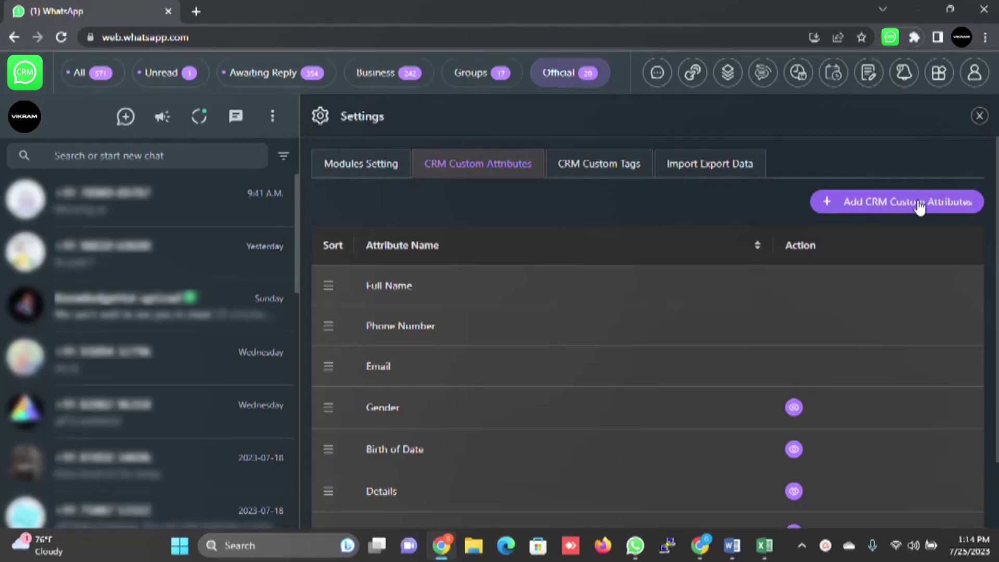
Step: Close Settings, switch the chat filter to All, and open the pinned contact's chat
left_click(980, 116)
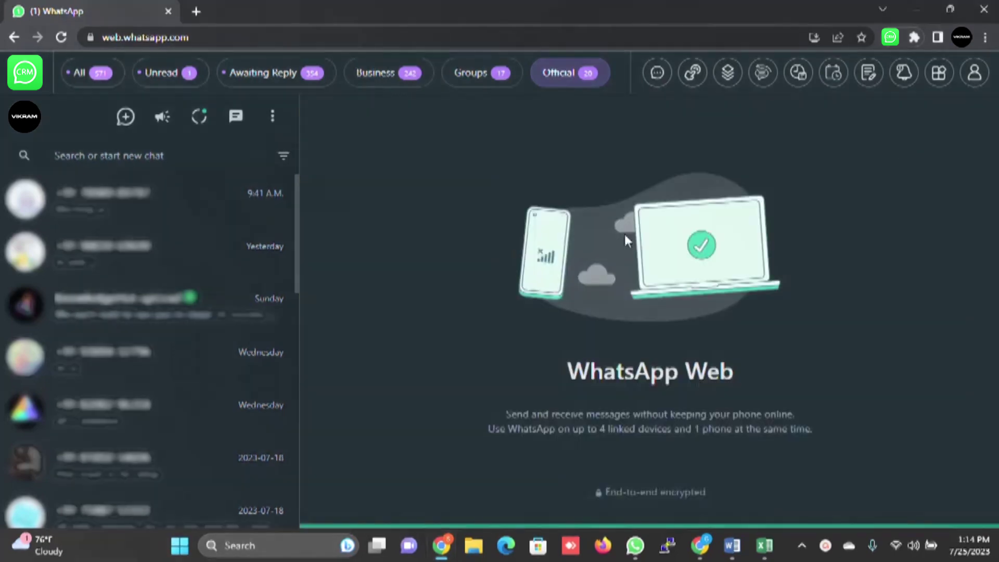
left_click(139, 260)
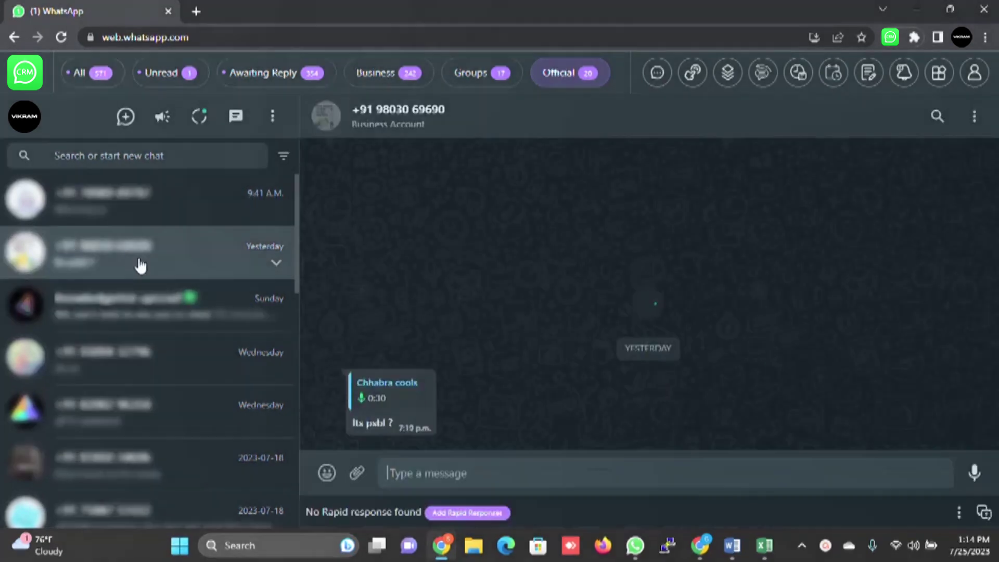
left_click(194, 325)
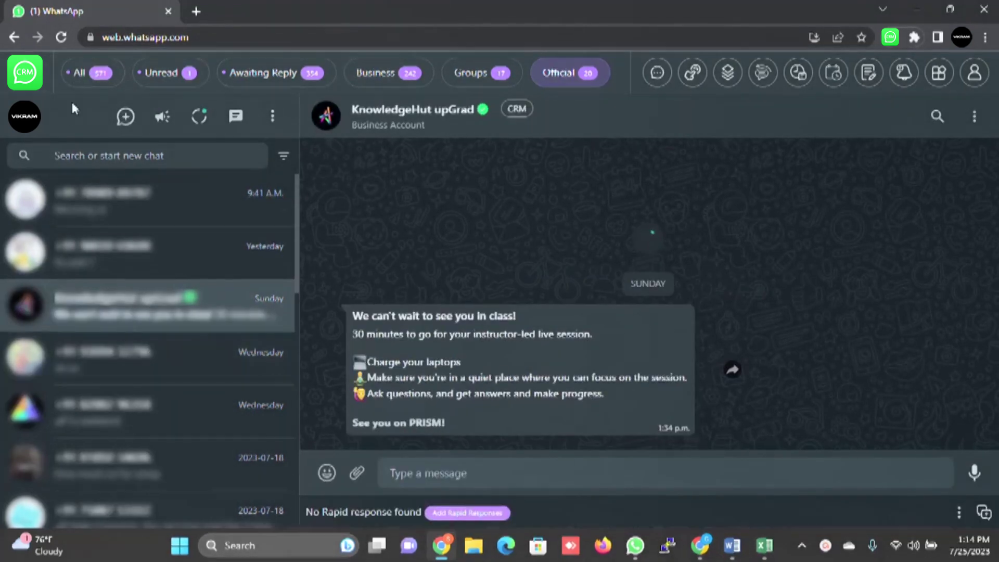
left_click(83, 74)
left_click(121, 311)
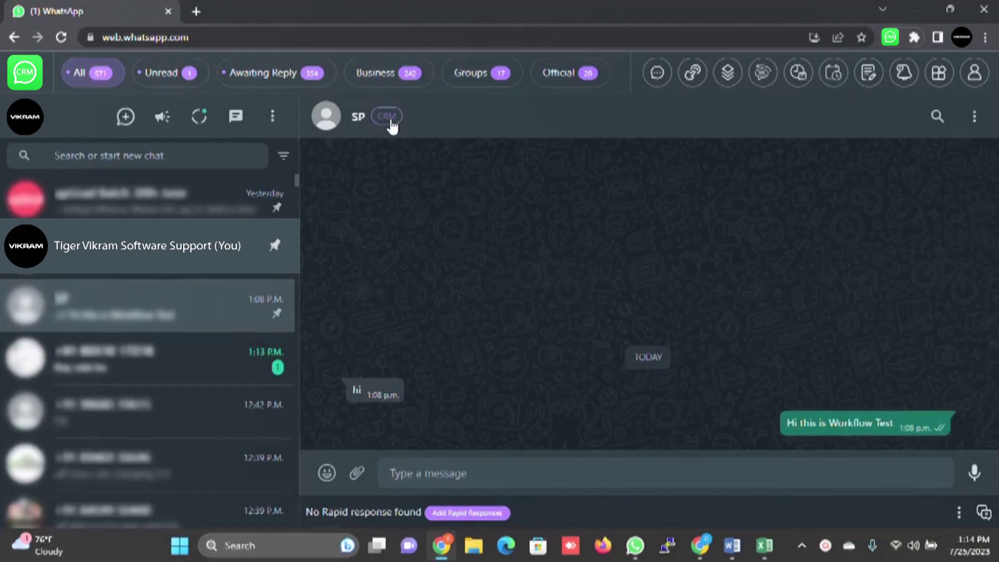
Step: Browse the contact's CRM Profile, Tabs, Schedule, Notes and Reminder tabs, then close the panel
left_click(391, 120)
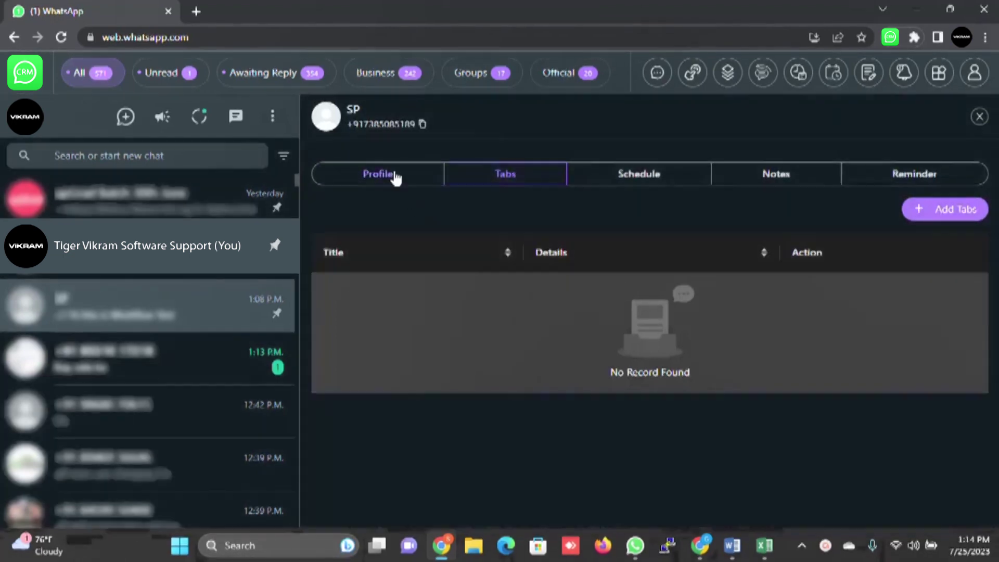
left_click(405, 189)
scroll(660, 344, "down", 3)
scroll(661, 354, "up", 3)
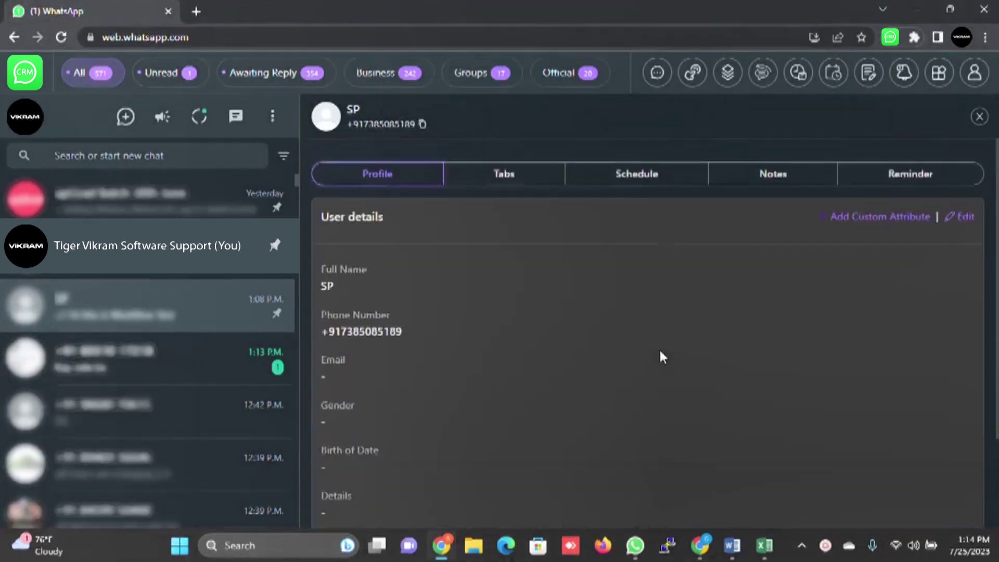
scroll(457, 370, "down", 3)
scroll(456, 370, "up", 3)
left_click(516, 182)
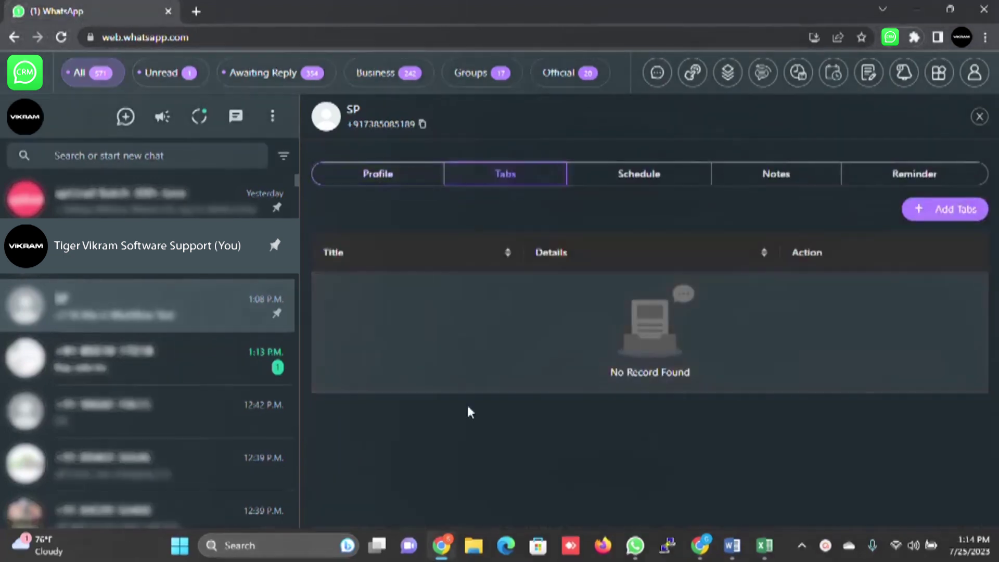
left_click(631, 176)
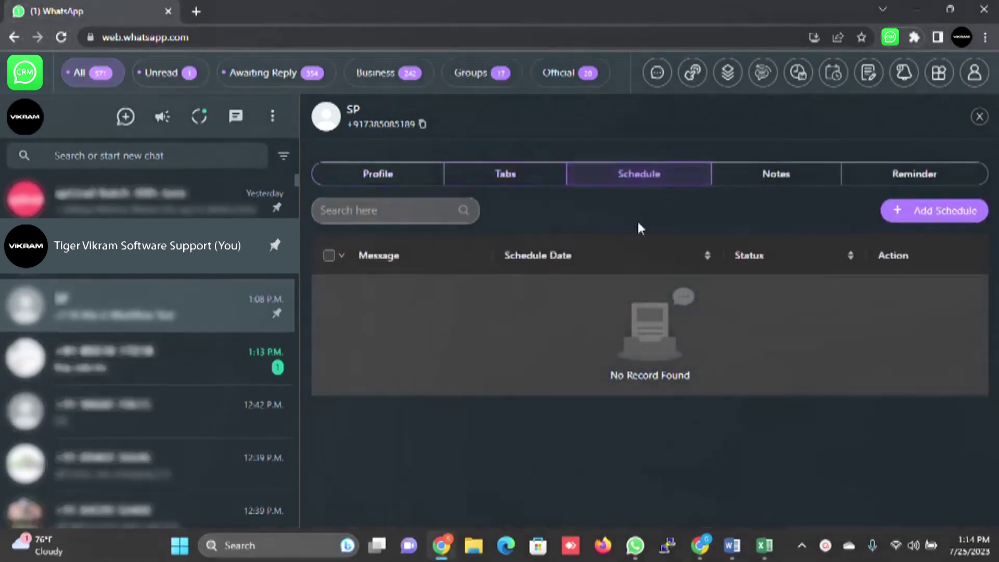
left_click(791, 177)
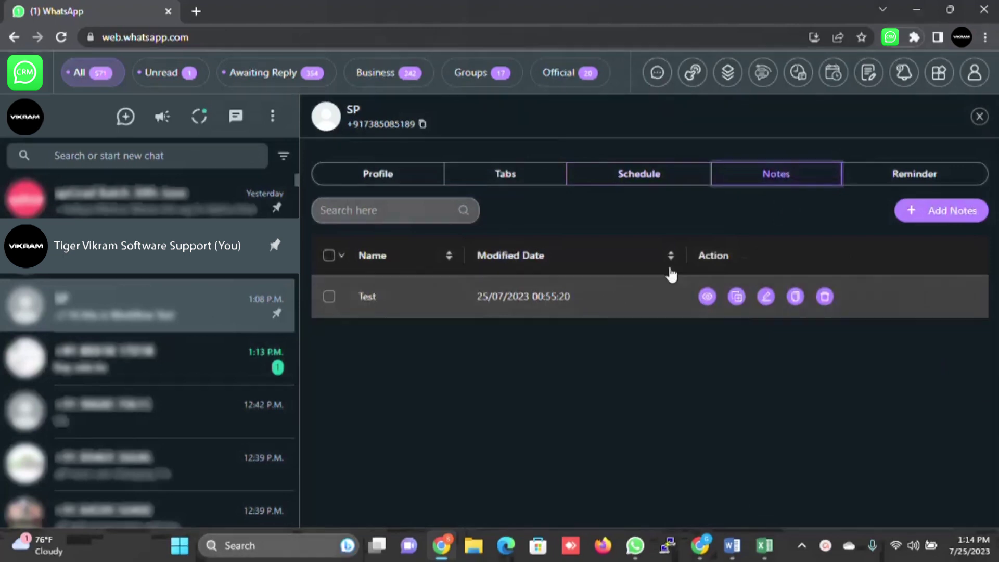
left_click(935, 175)
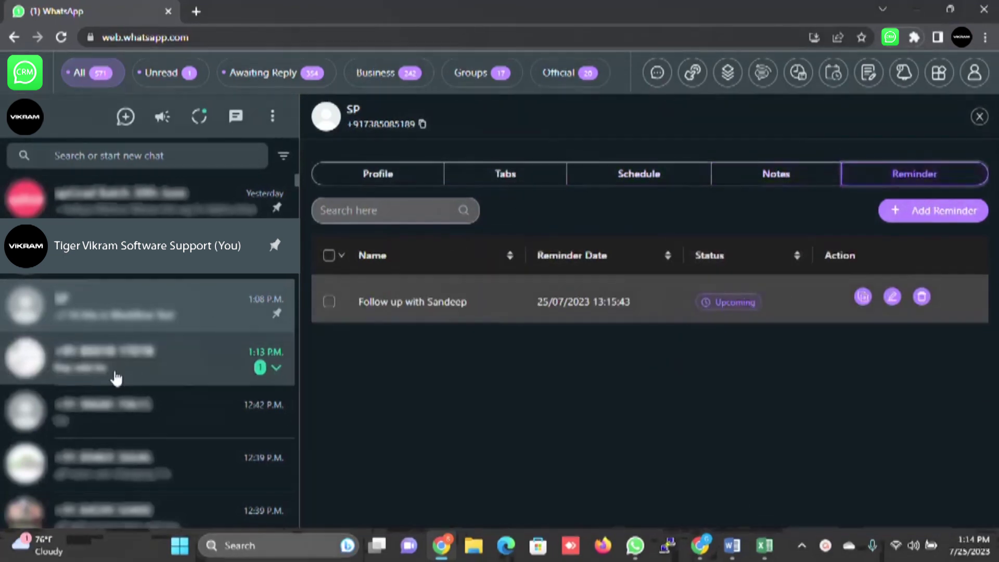
left_click(980, 117)
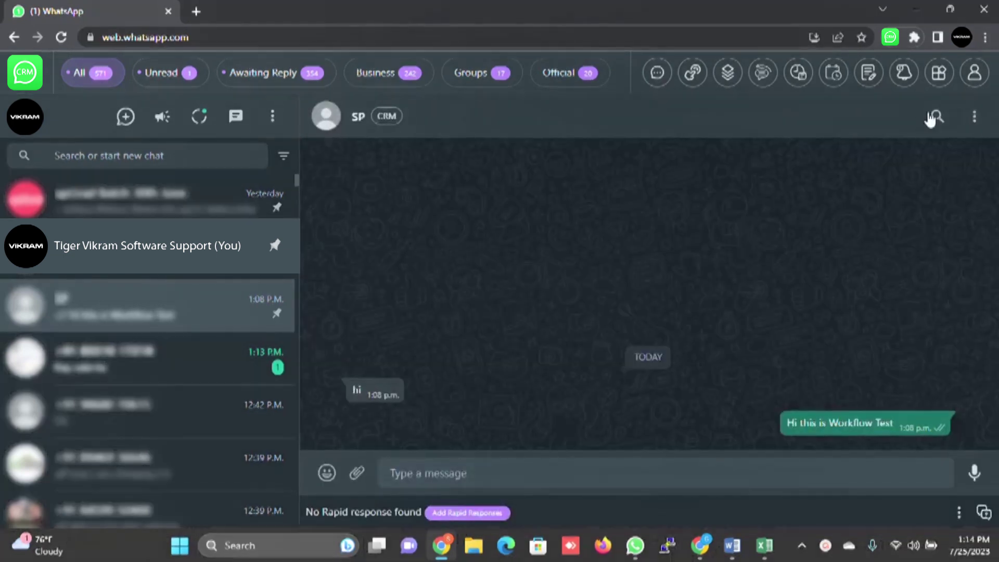
Step: Show Advance Tools from the account menu, then open Settings on Modules Setting
left_click(975, 74)
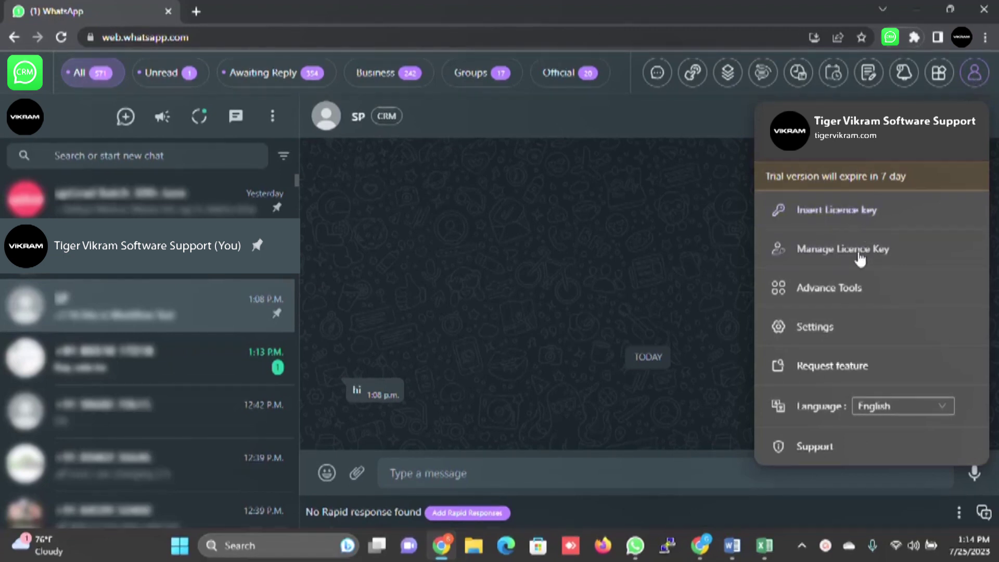
left_click(841, 286)
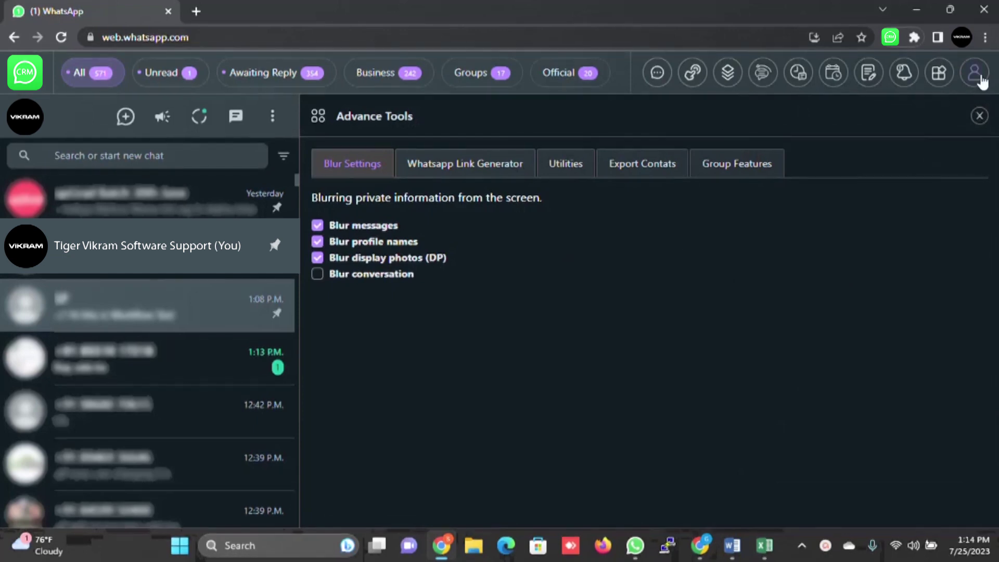
left_click(974, 73)
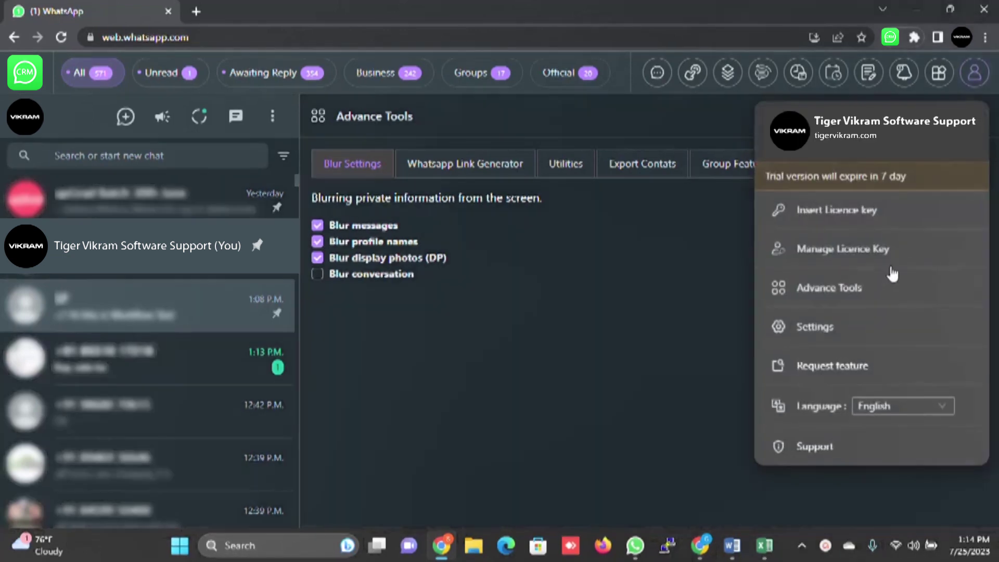
left_click(815, 327)
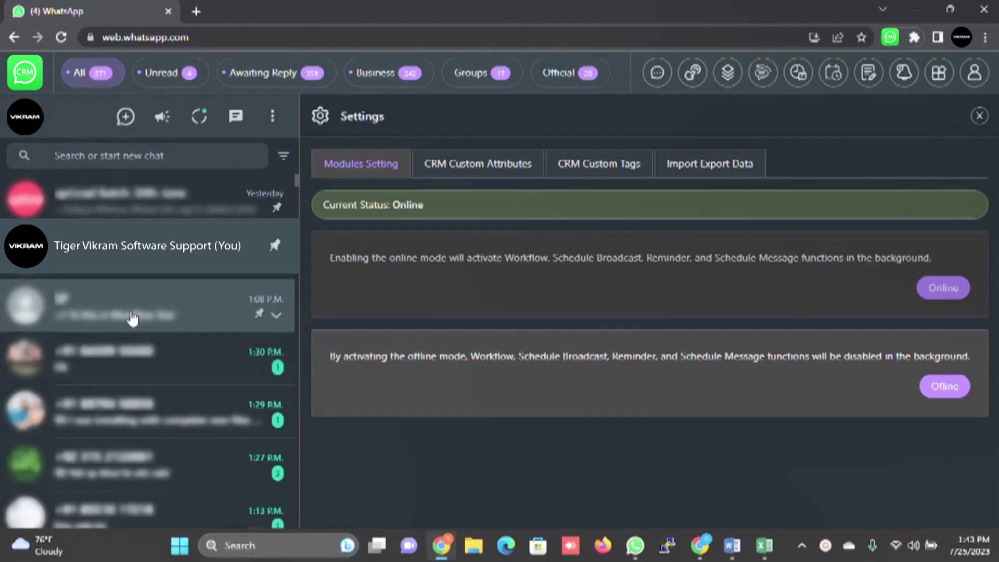
Step: Close Settings and open the Edit Rapid Responses form from the chat's message box
left_click(987, 121)
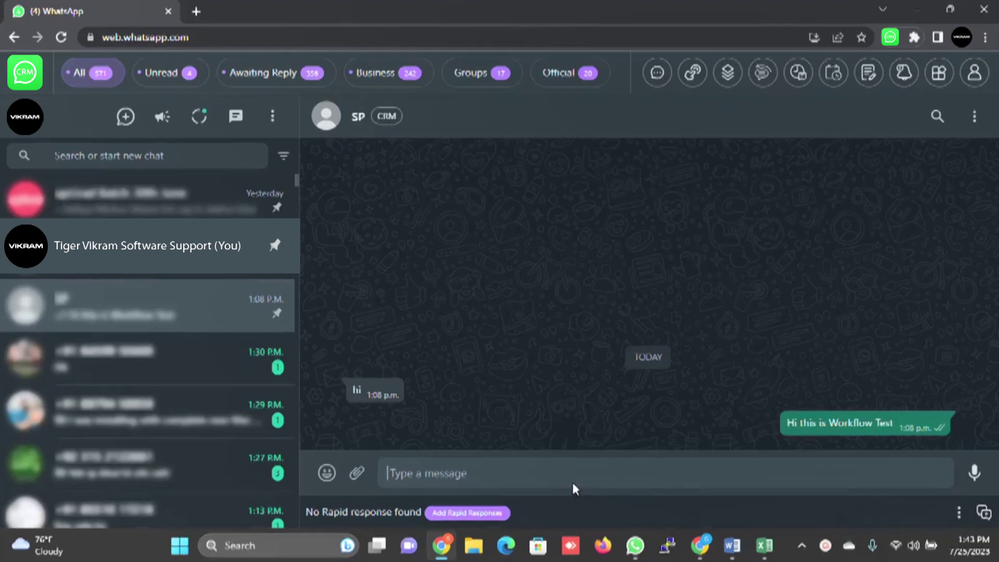
left_click(540, 487)
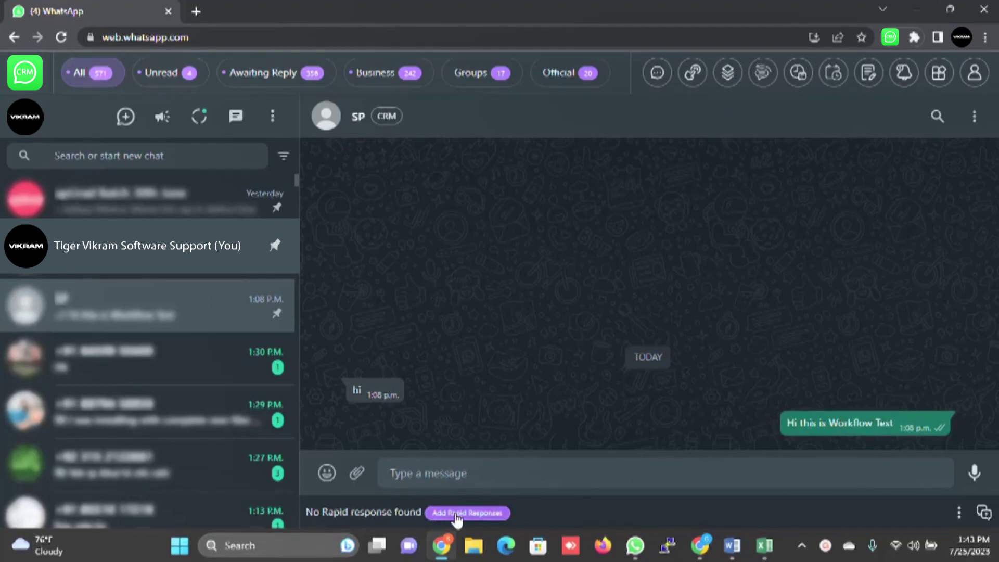
left_click(986, 513)
Step: Add a pinned rapid response named 'Address' with the message 'Tiger Vikram Software Mysore'
left_click(918, 175)
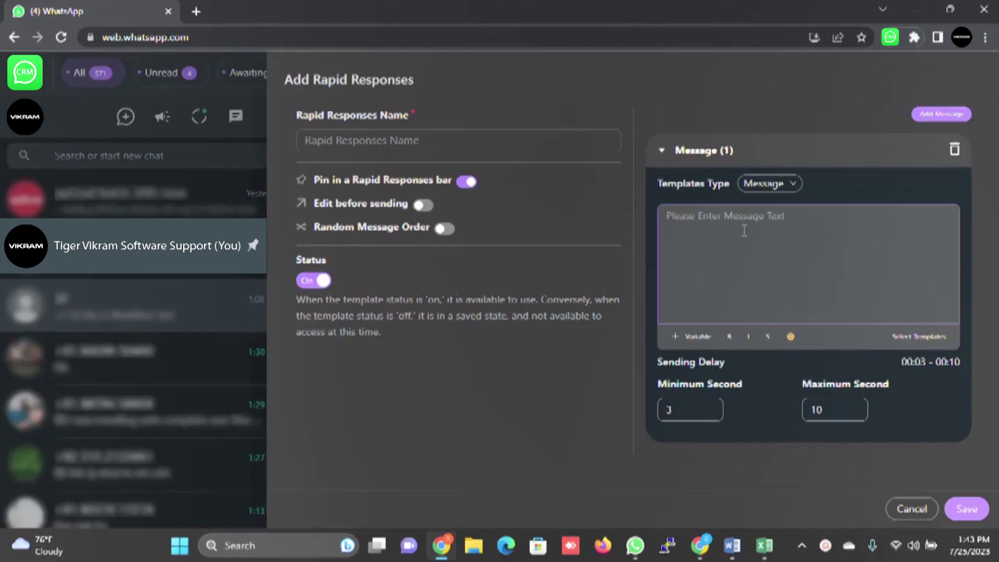
left_click(458, 134)
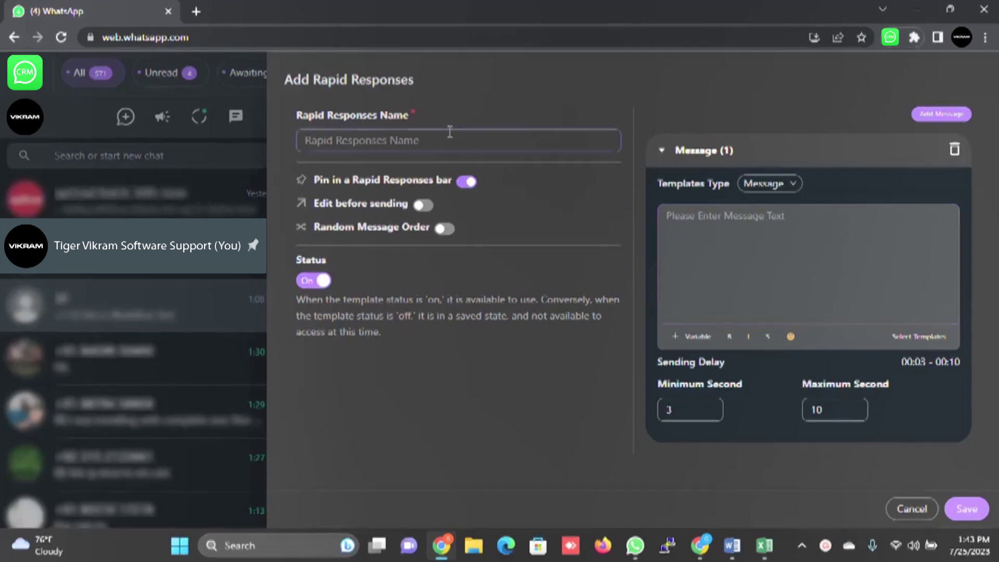
type("Addre")
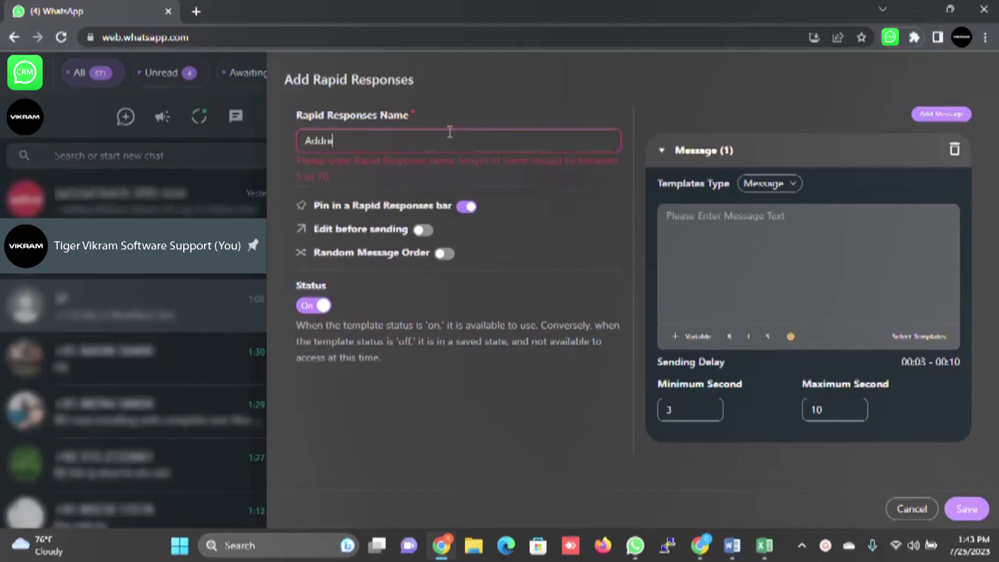
type("ss")
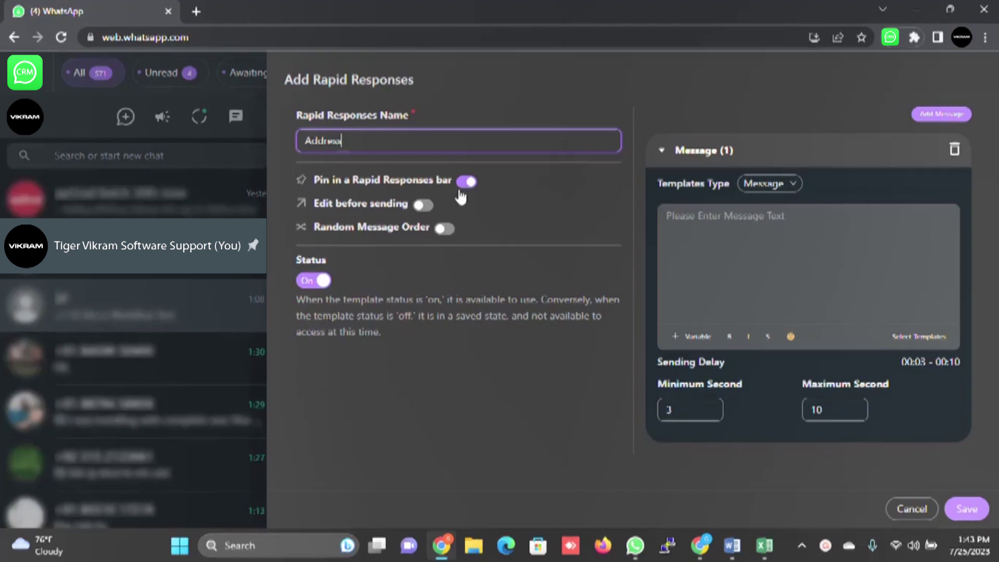
left_click(716, 212)
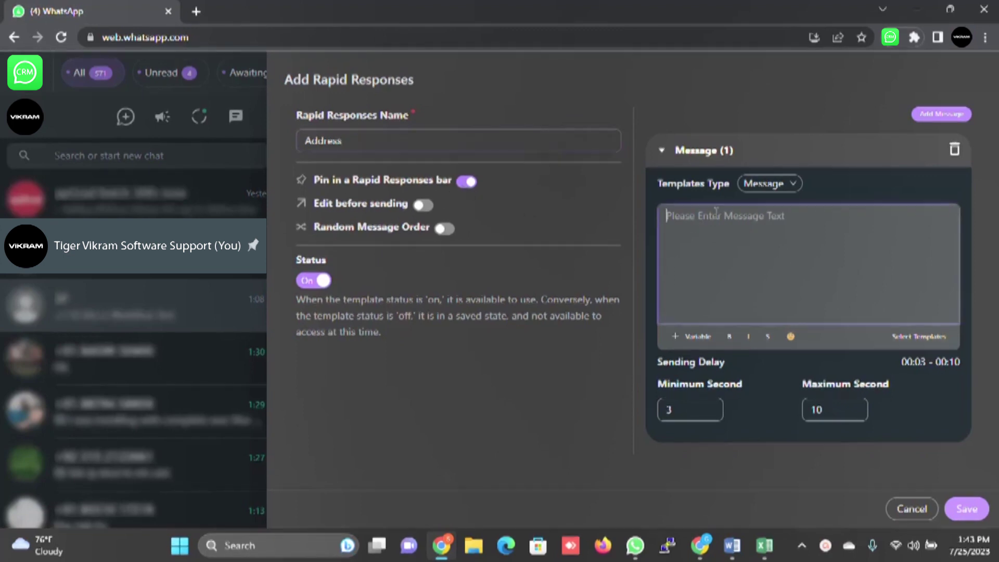
type("Tiger Vikram Software Mysore")
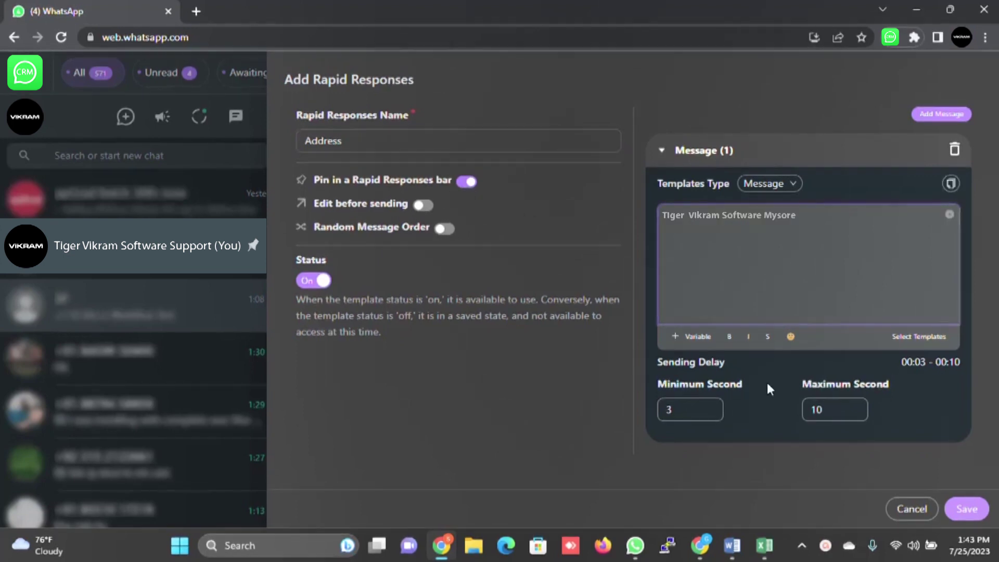
Step: Save the Address rapid response, then send it to the open chat via its pinned chip
left_click(970, 510)
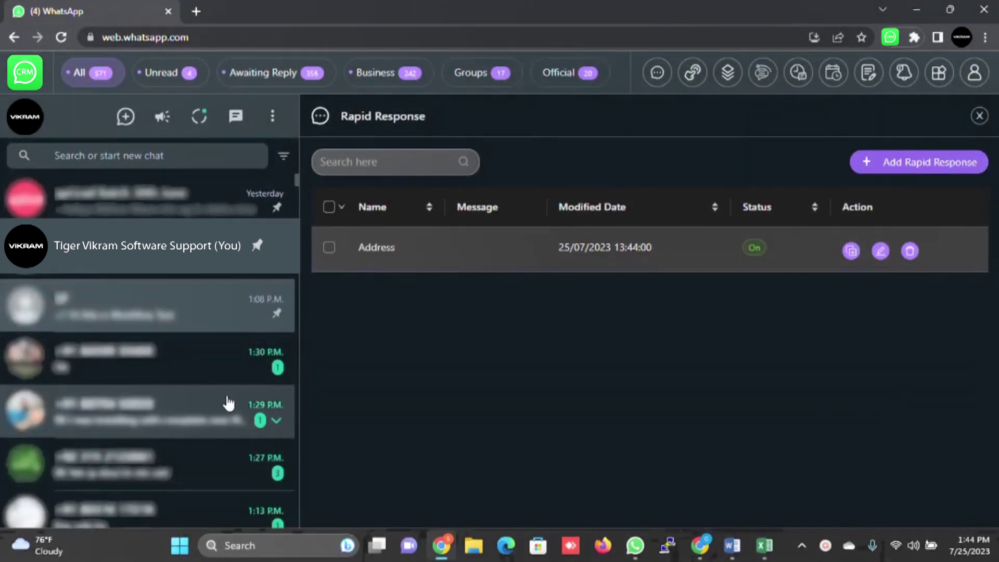
left_click(980, 116)
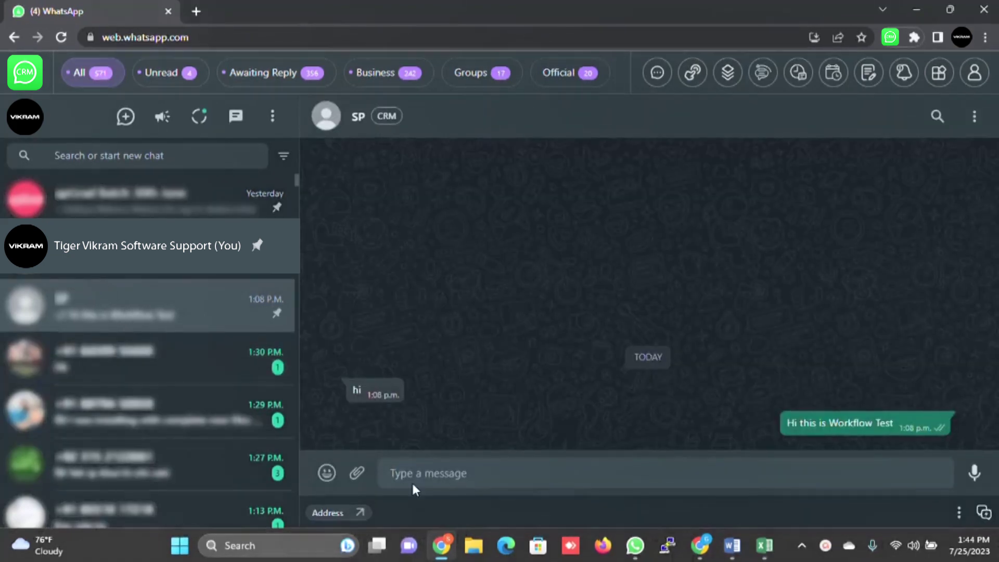
left_click(336, 523)
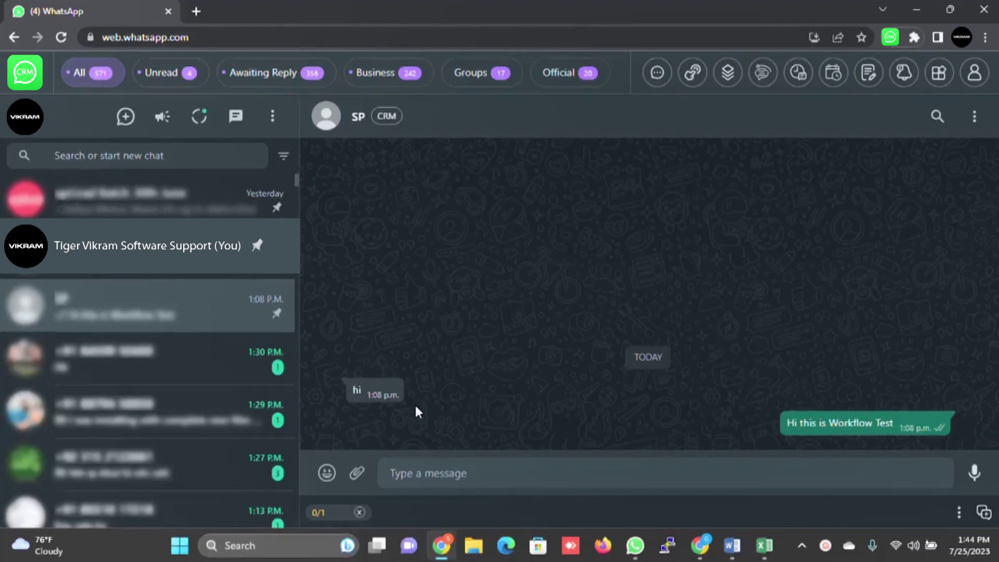